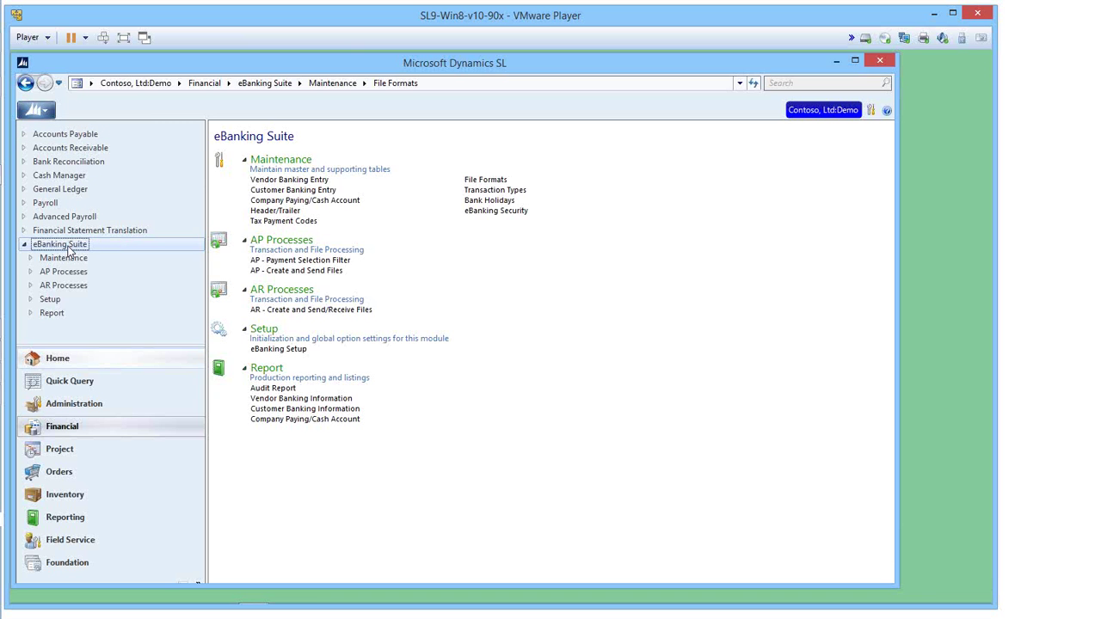
# Step: Look through the Positive Pay file formats of the eBanking Suite down to the end of the list, and close them
pyautogui.click(494, 182)
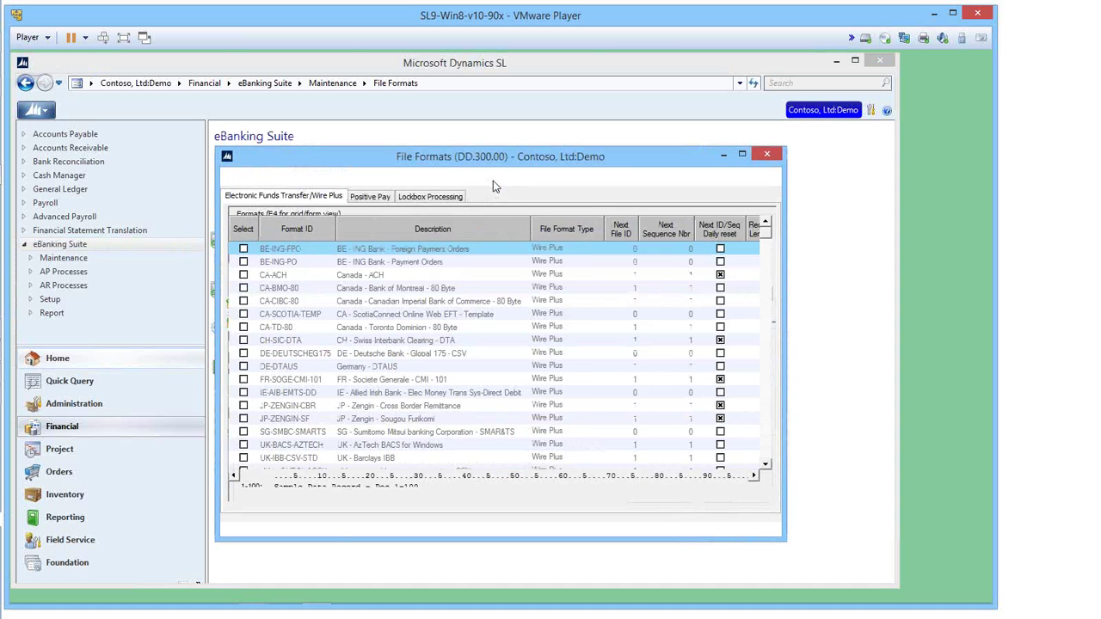
pyautogui.click(372, 196)
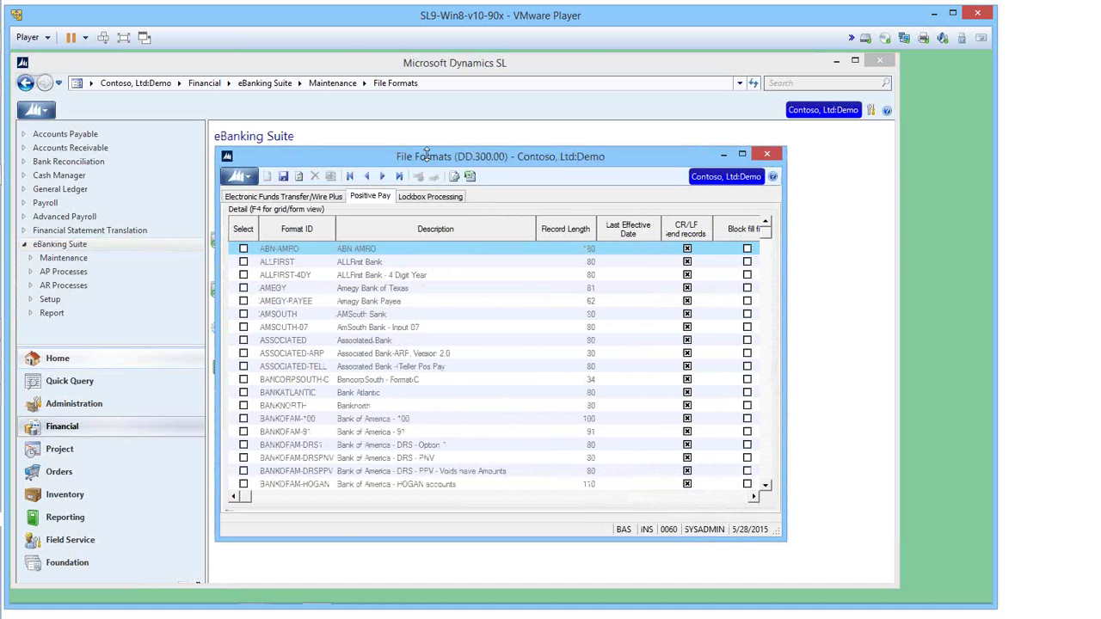
pyautogui.moveTo(435, 145); pyautogui.dragTo(435, 63)
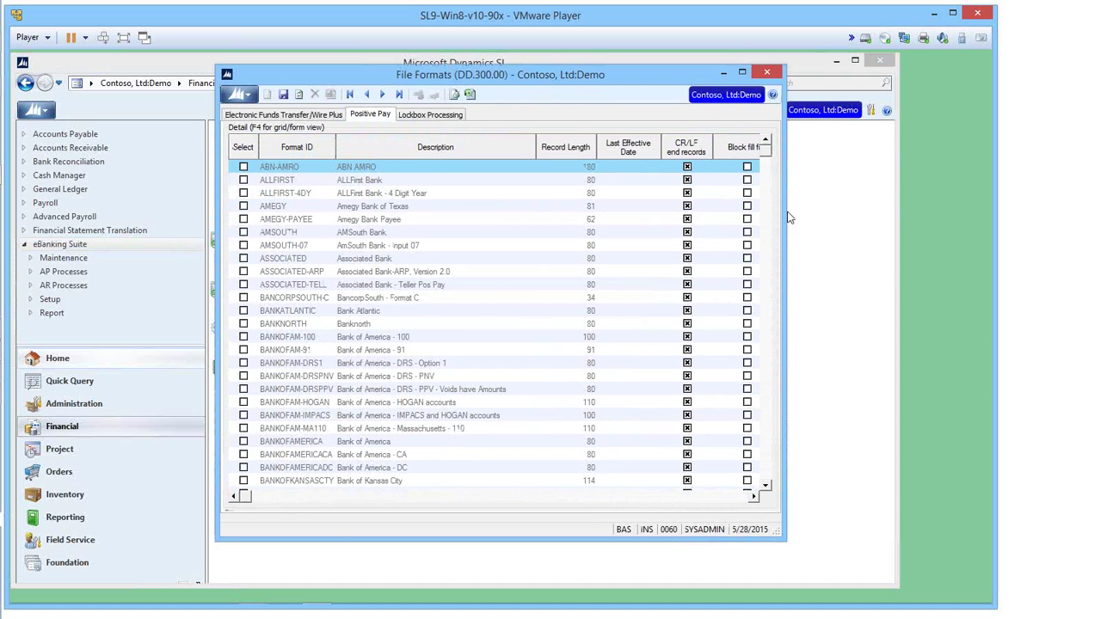
pyautogui.click(769, 465)
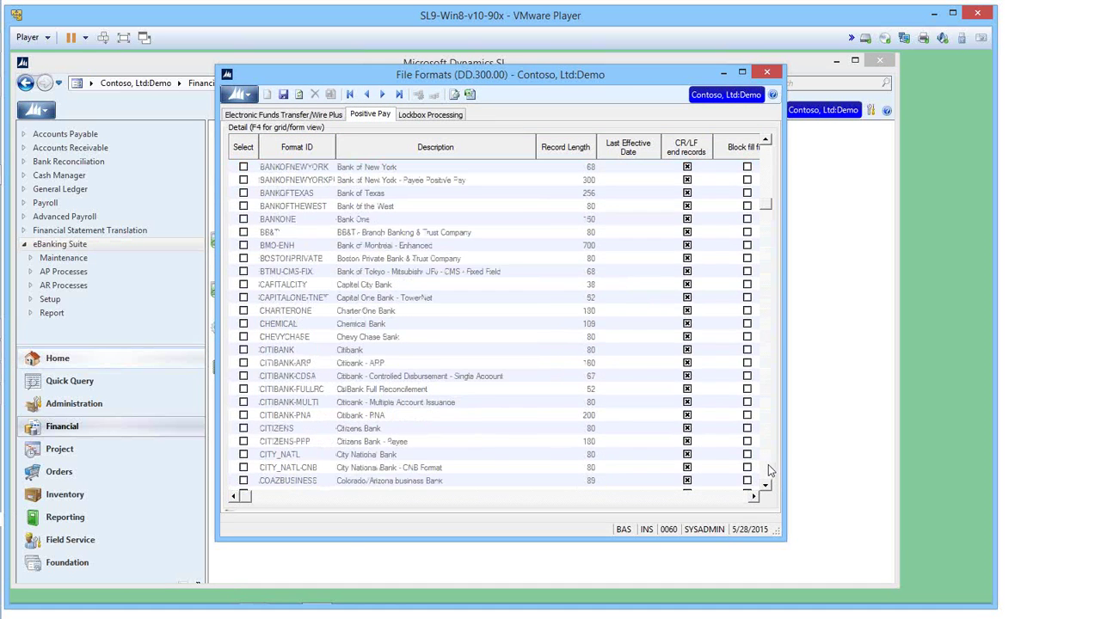
pyautogui.click(769, 470)
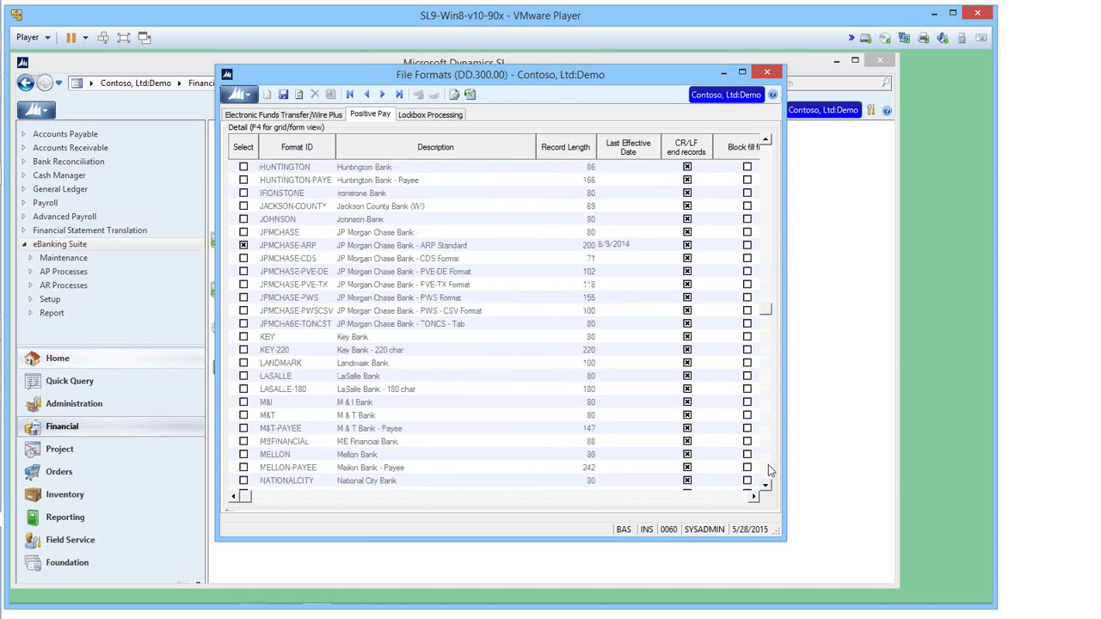
pyautogui.click(769, 471)
pyautogui.click(768, 471)
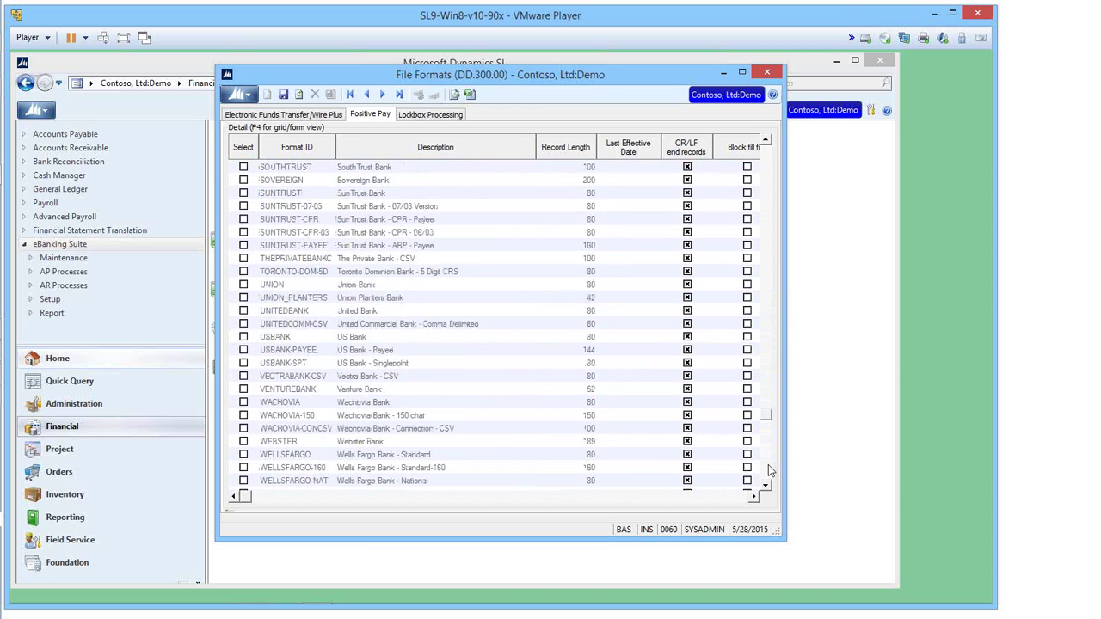
pyautogui.click(770, 468)
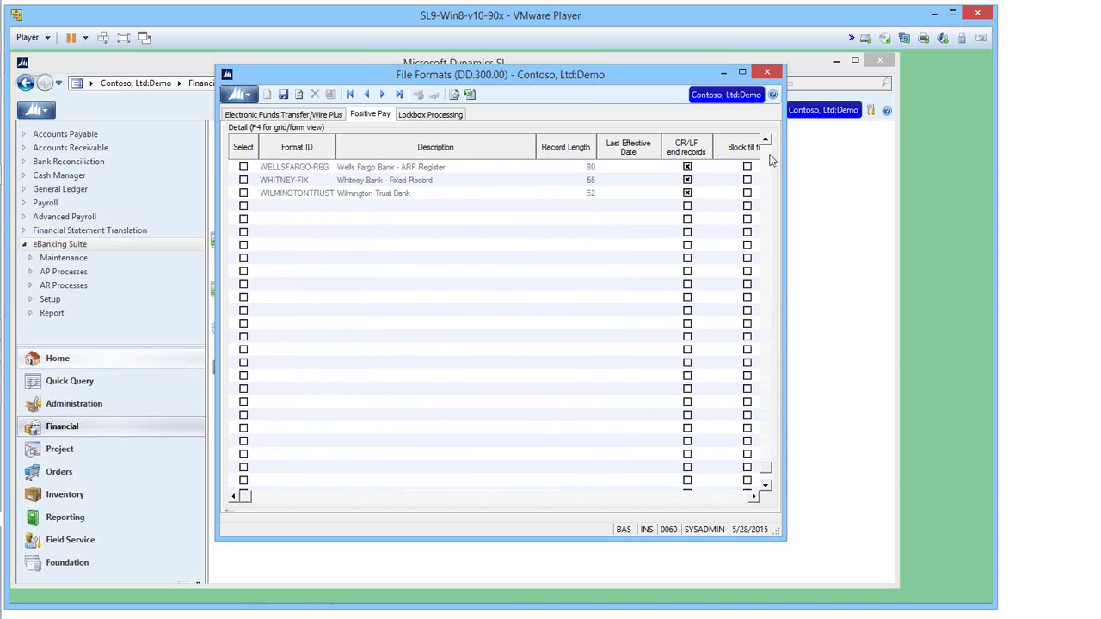
pyautogui.scroll(20, 771, 160)
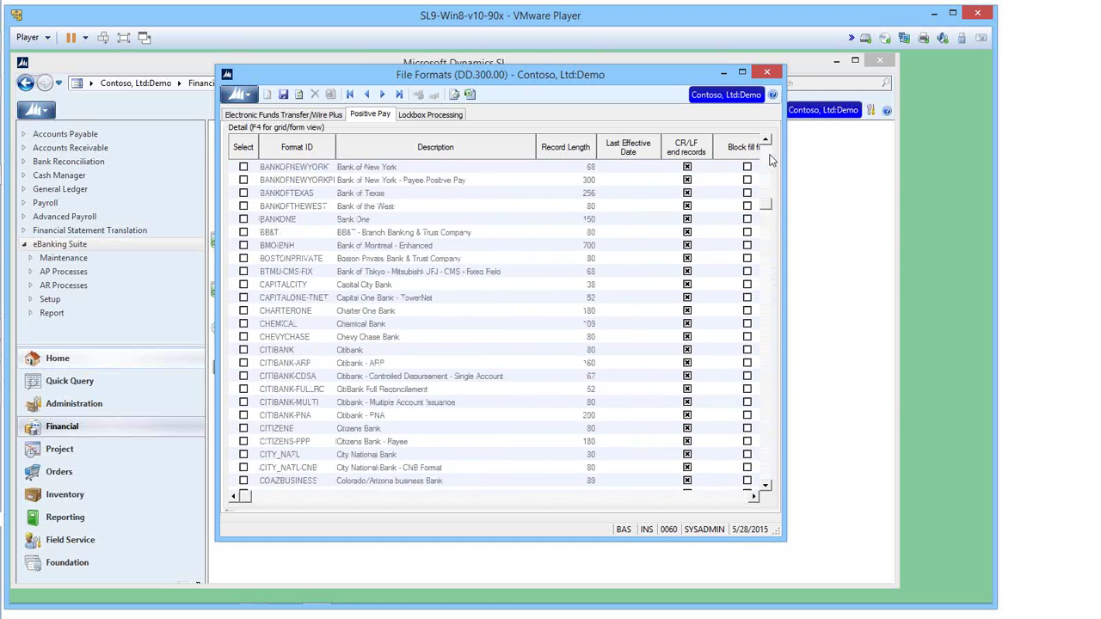
pyautogui.scroll(9, 771, 160)
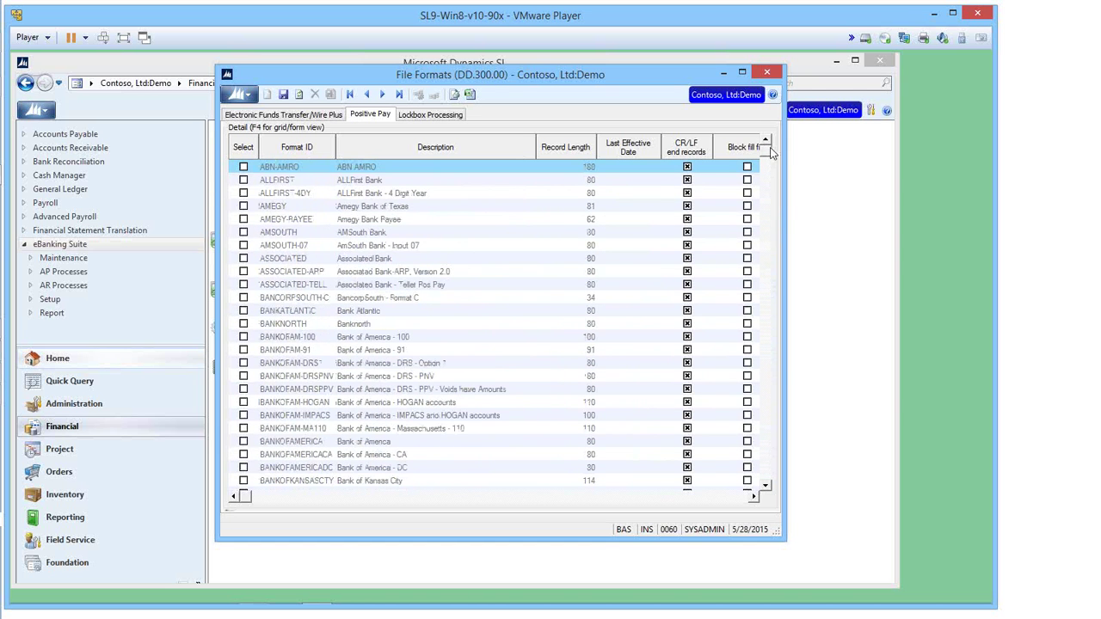
pyautogui.click(767, 73)
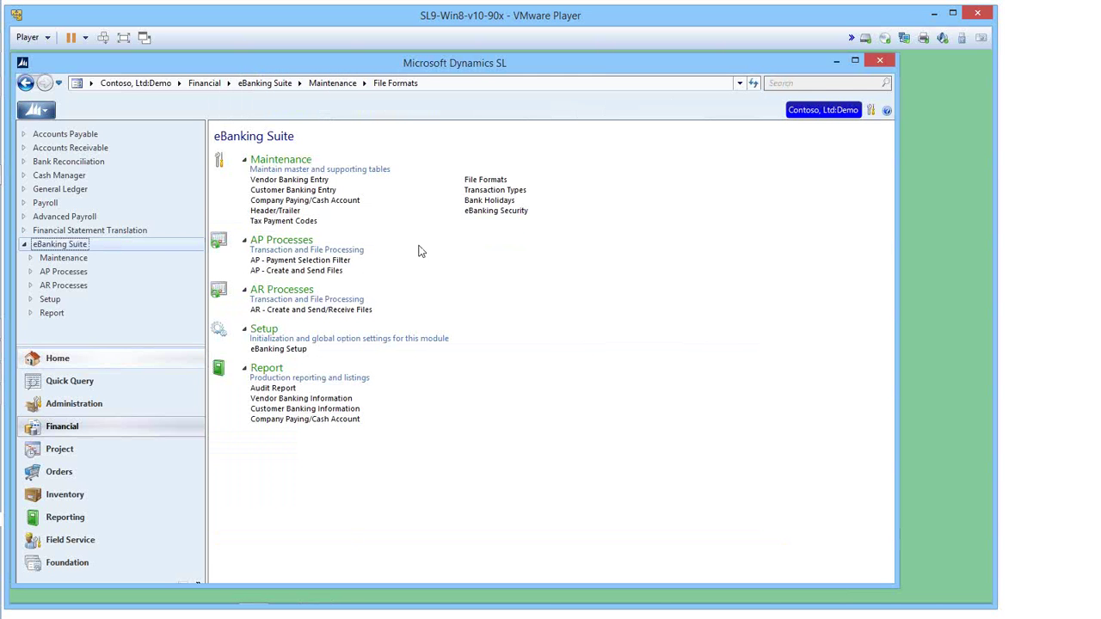
# Step: Create a new Positive Pay eBanking file in AP - Create and Send Files containing the 9500.00 manual check batch 000204
pyautogui.click(292, 272)
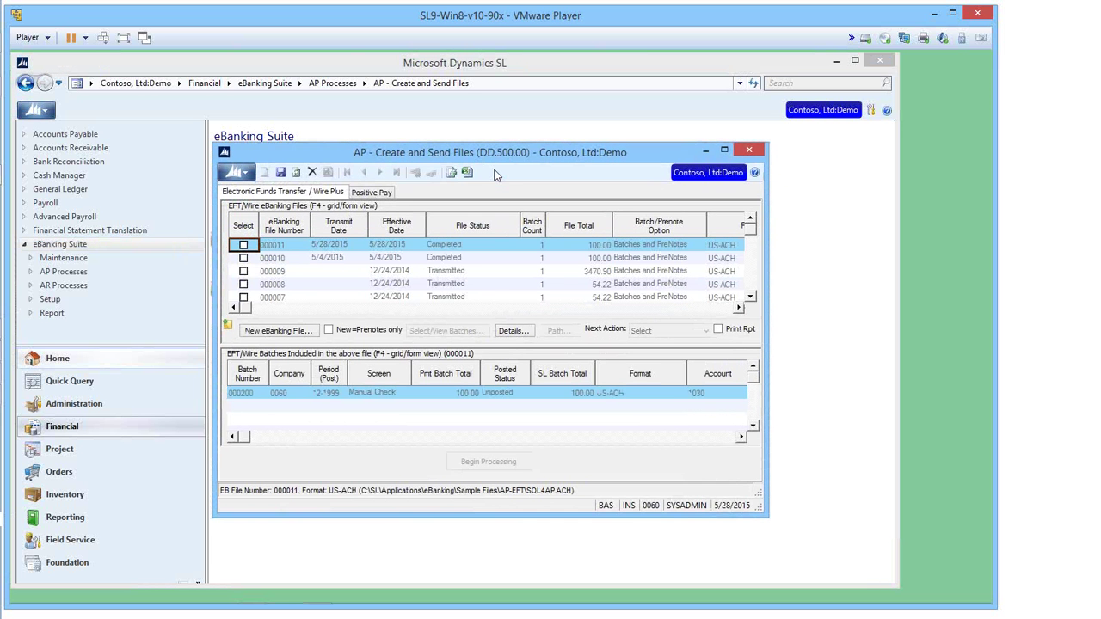
pyautogui.click(384, 195)
pyautogui.moveTo(496, 154); pyautogui.dragTo(485, 164)
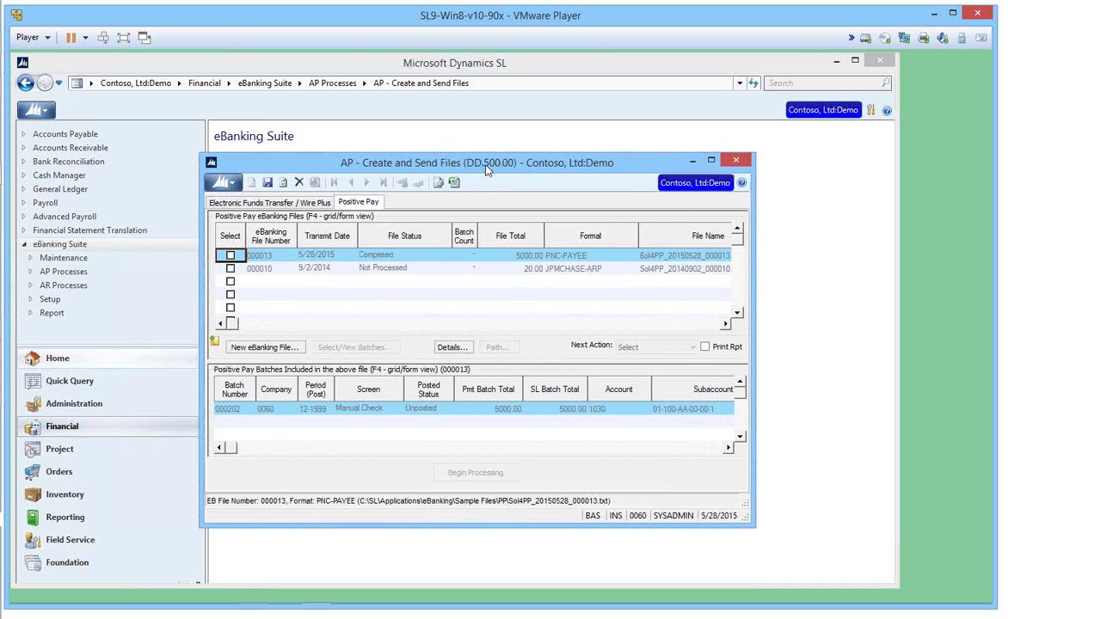
pyautogui.click(302, 347)
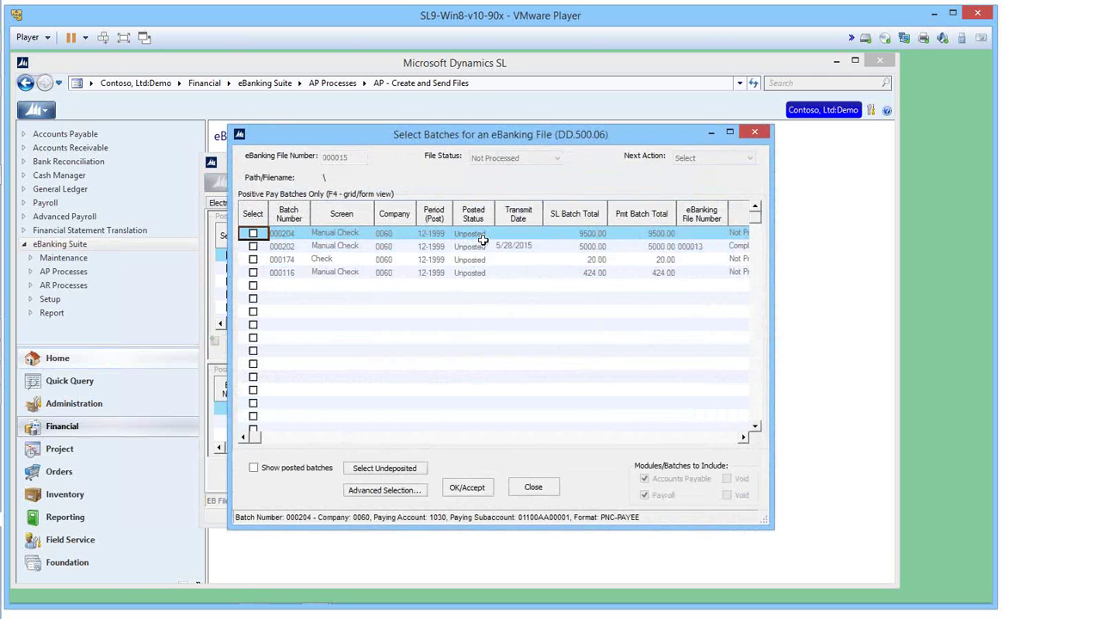
pyautogui.click(254, 234)
pyautogui.click(469, 488)
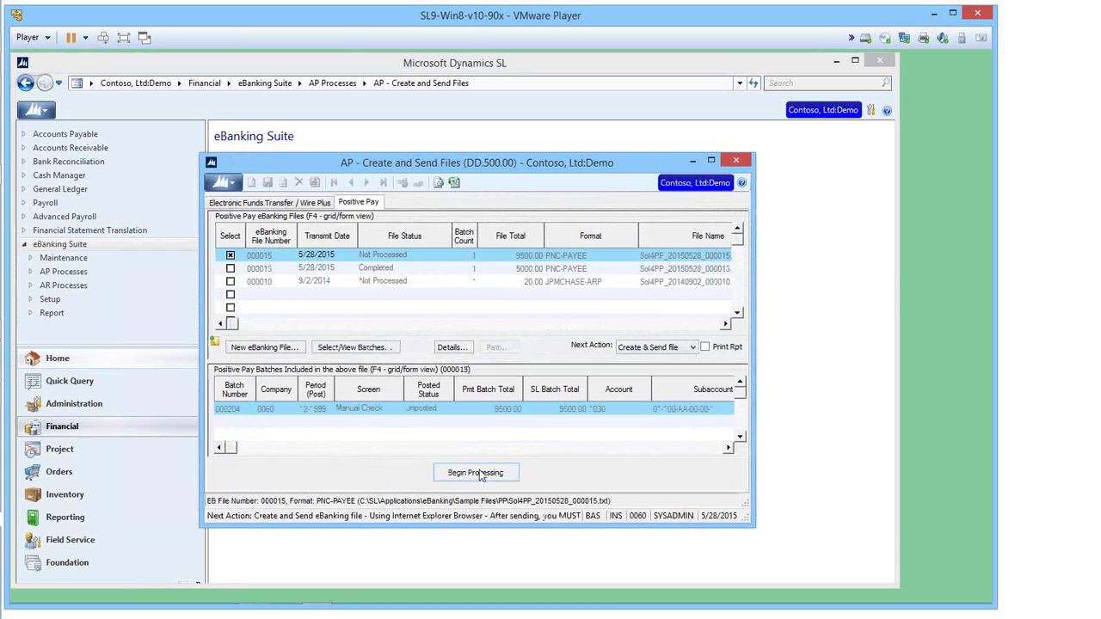
# Step: Process the new Positive Pay file with the Create & Send file action, closing the bank's website and confirming completion
pyautogui.click(480, 475)
pyautogui.click(520, 379)
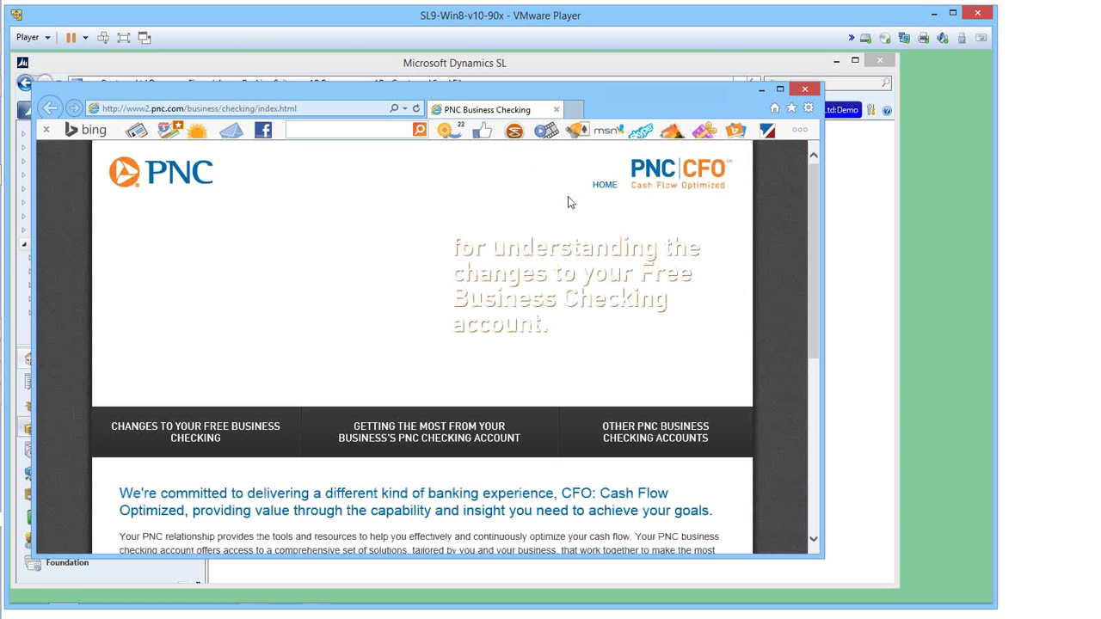
pyautogui.click(805, 89)
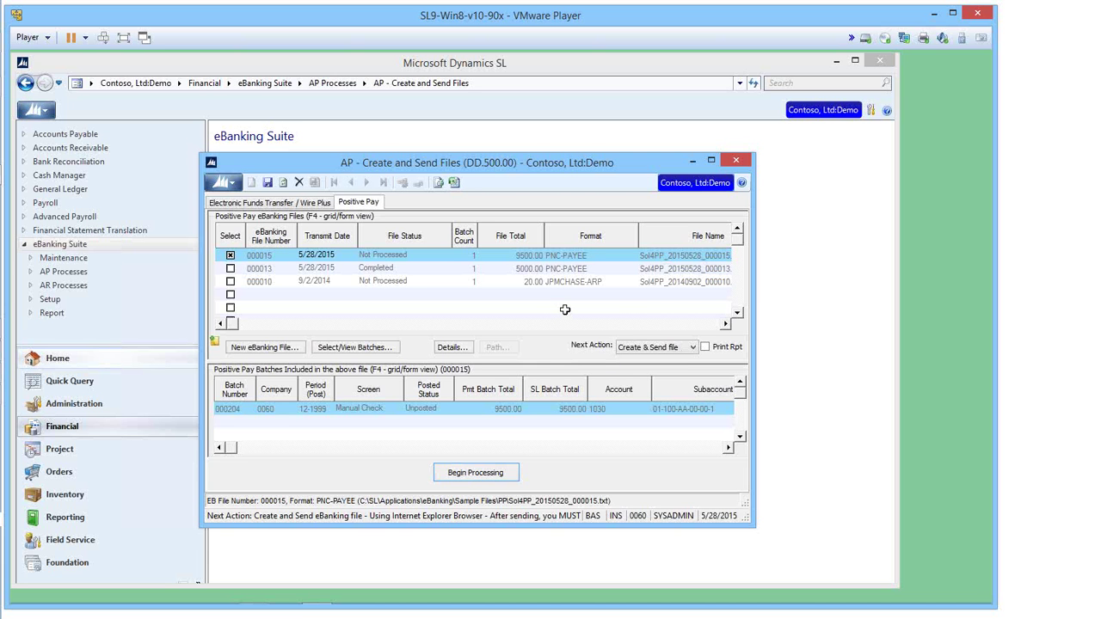
pyautogui.click(456, 337)
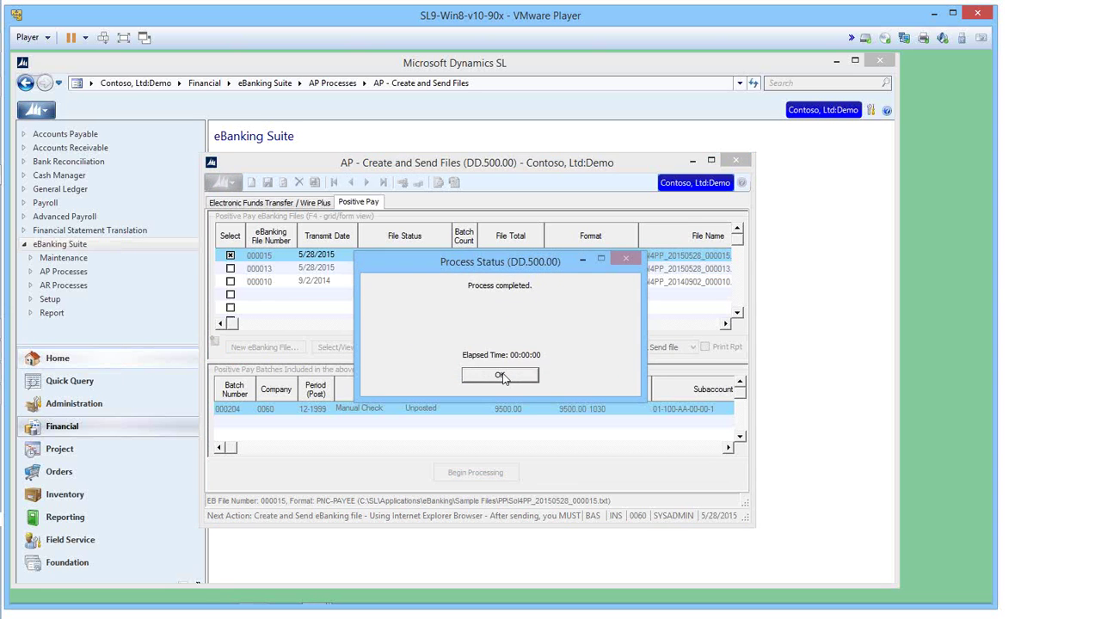
pyautogui.click(500, 376)
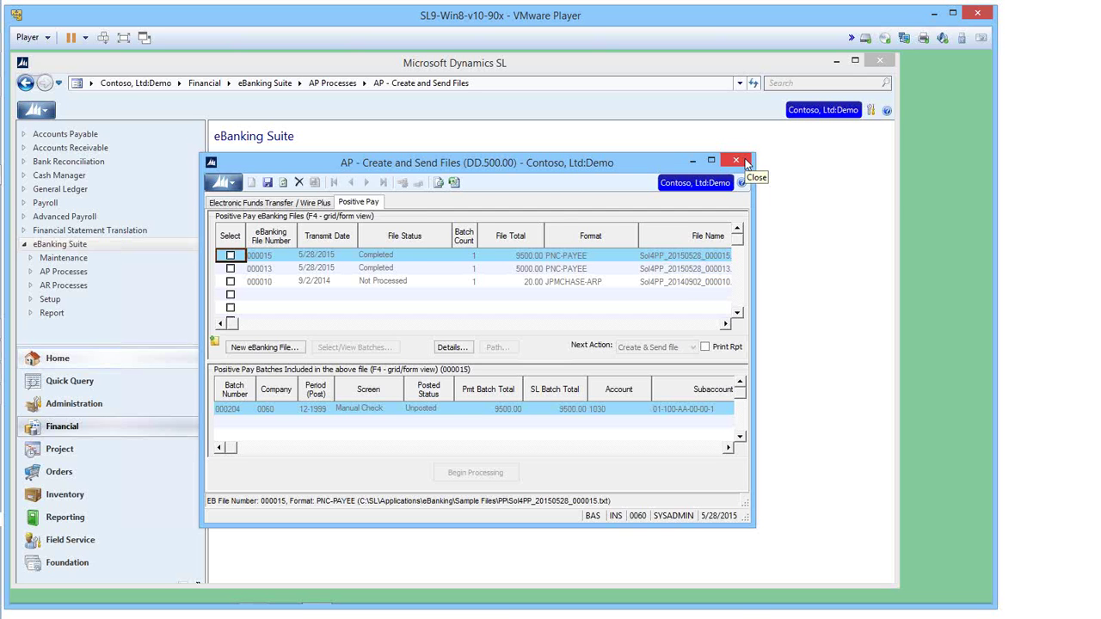
# Step: Review the document details and file contents of the newly processed Positive Pay file, and close AP - Create and Send Files
pyautogui.click(411, 257)
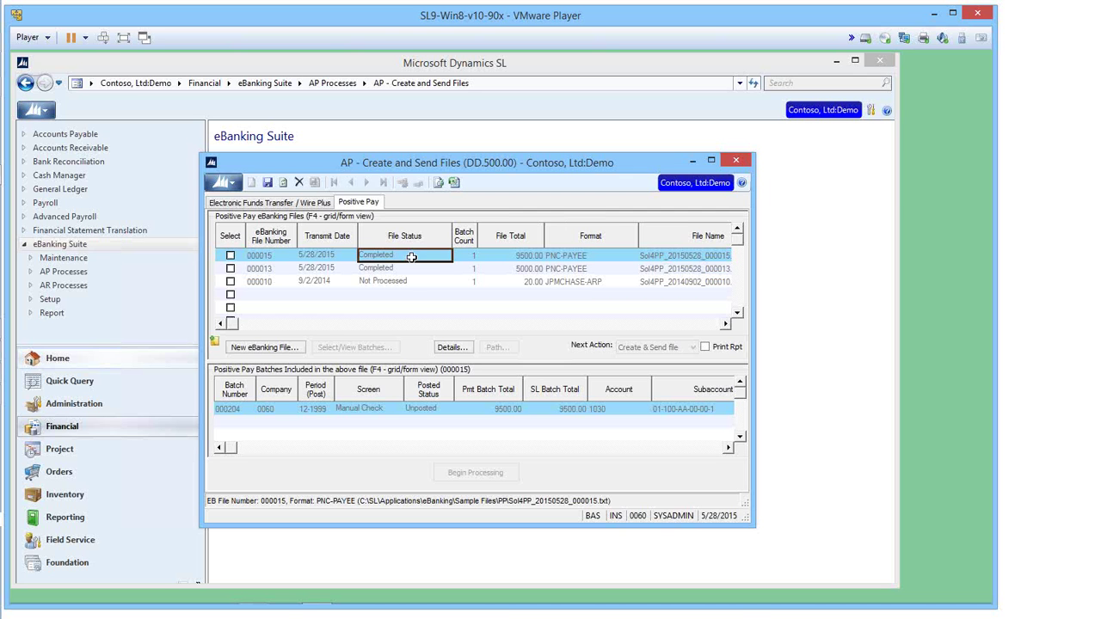
pyautogui.click(451, 347)
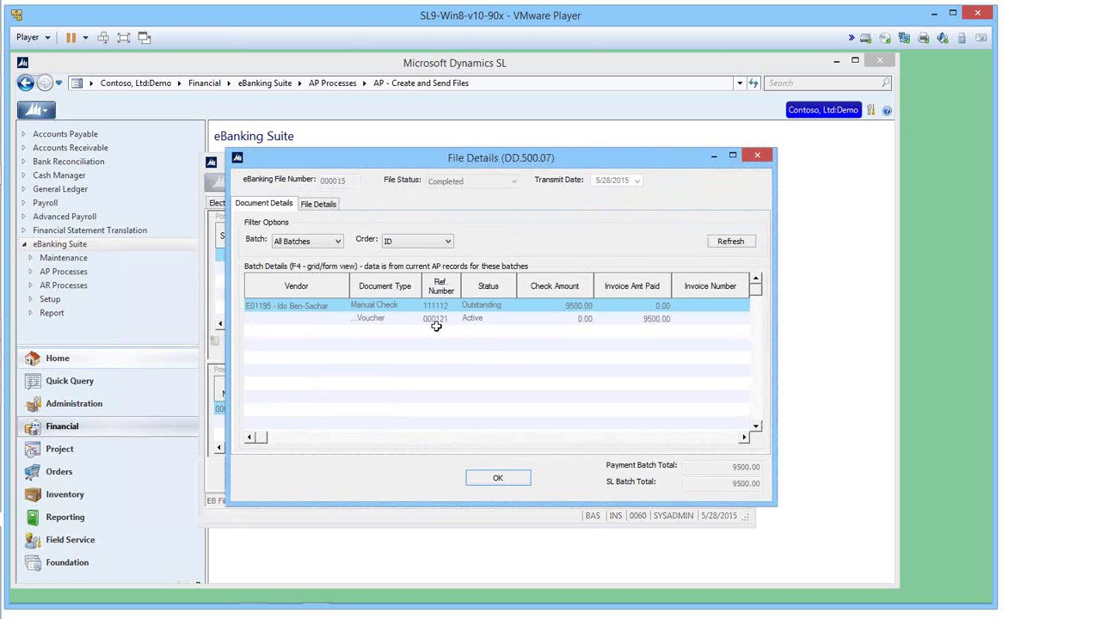
pyautogui.click(332, 206)
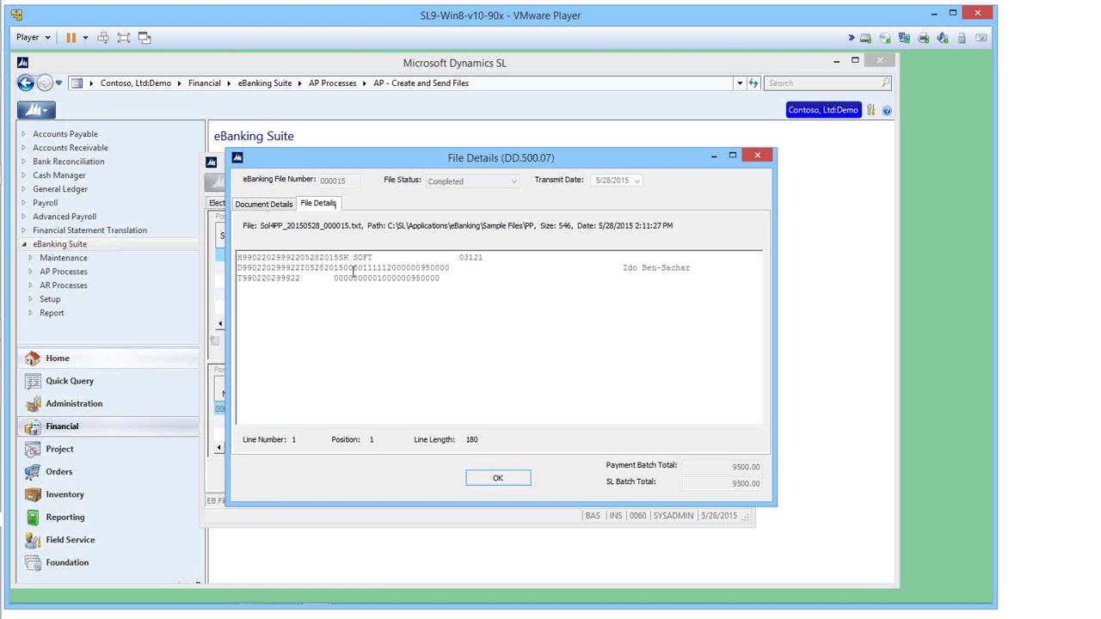
pyautogui.click(763, 156)
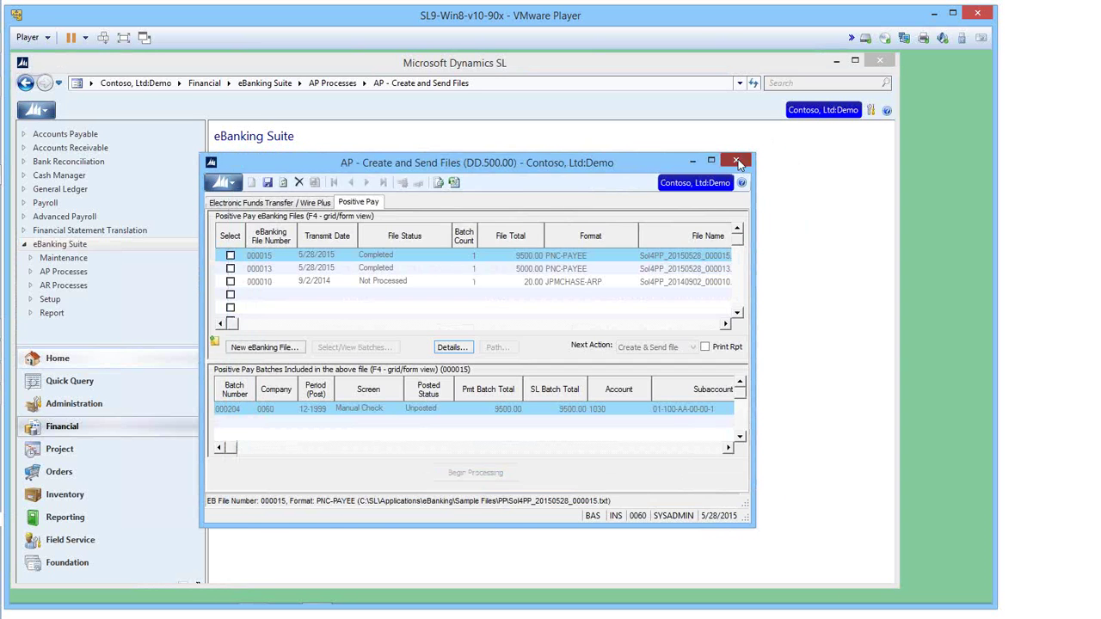
pyautogui.click(741, 163)
# Step: Switch to the PowerPoint presentation SK Global eBanking_SIS_FINAL.pptx
pyautogui.hotkey('alt', 'Tab')
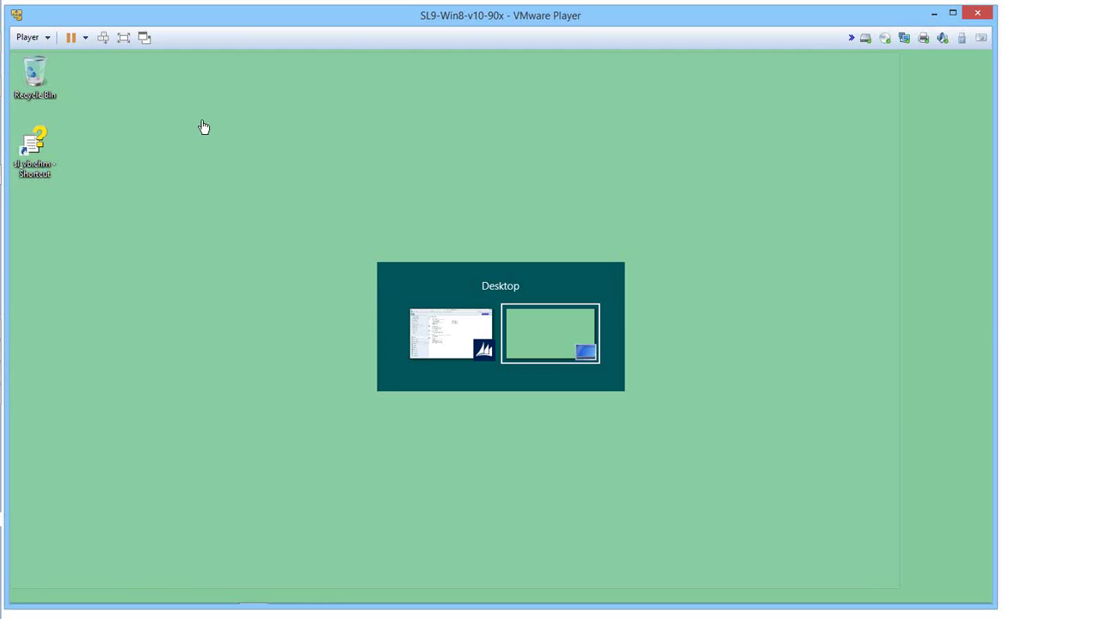
pyautogui.hotkey('alt', 'Tab')
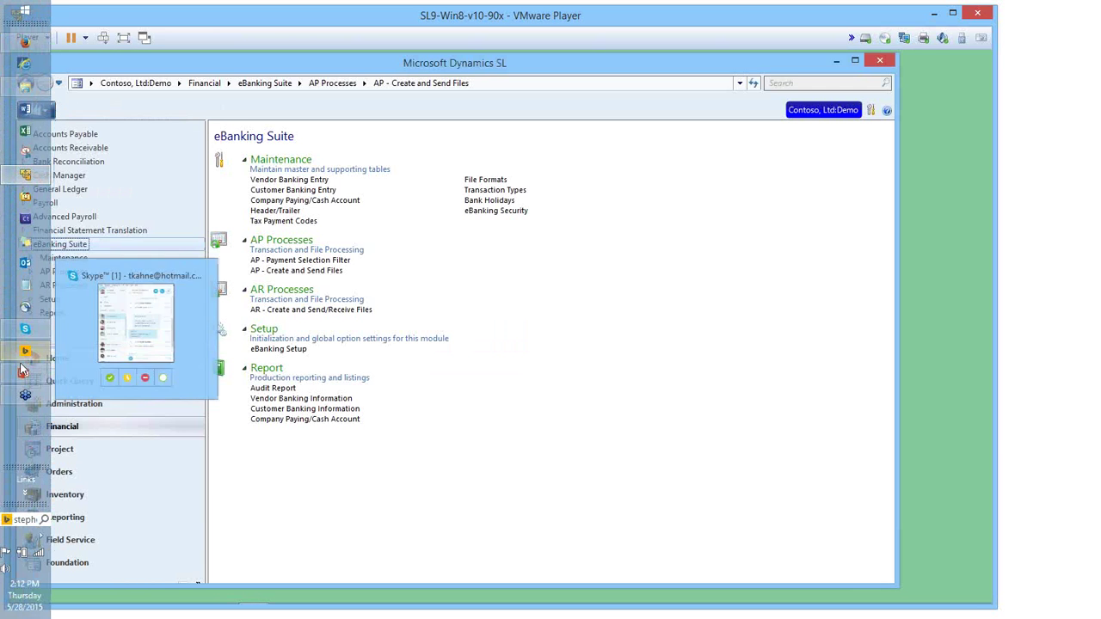
pyautogui.moveTo(24, 371)
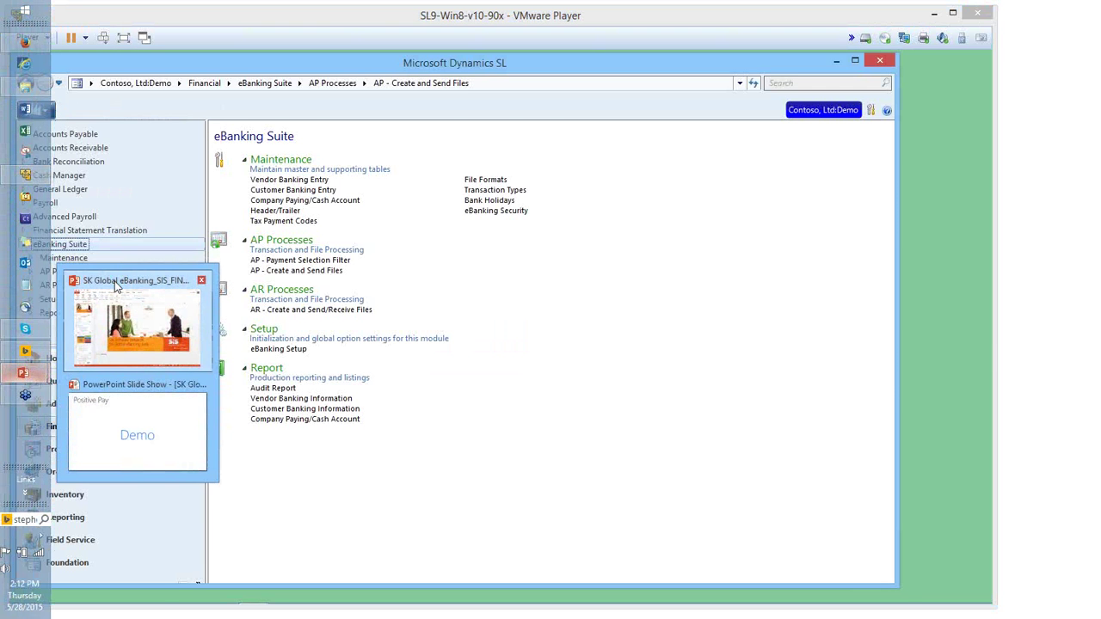
pyautogui.click(82, 285)
pyautogui.hotkey('alt', 'Tab')
pyautogui.press('Tab')
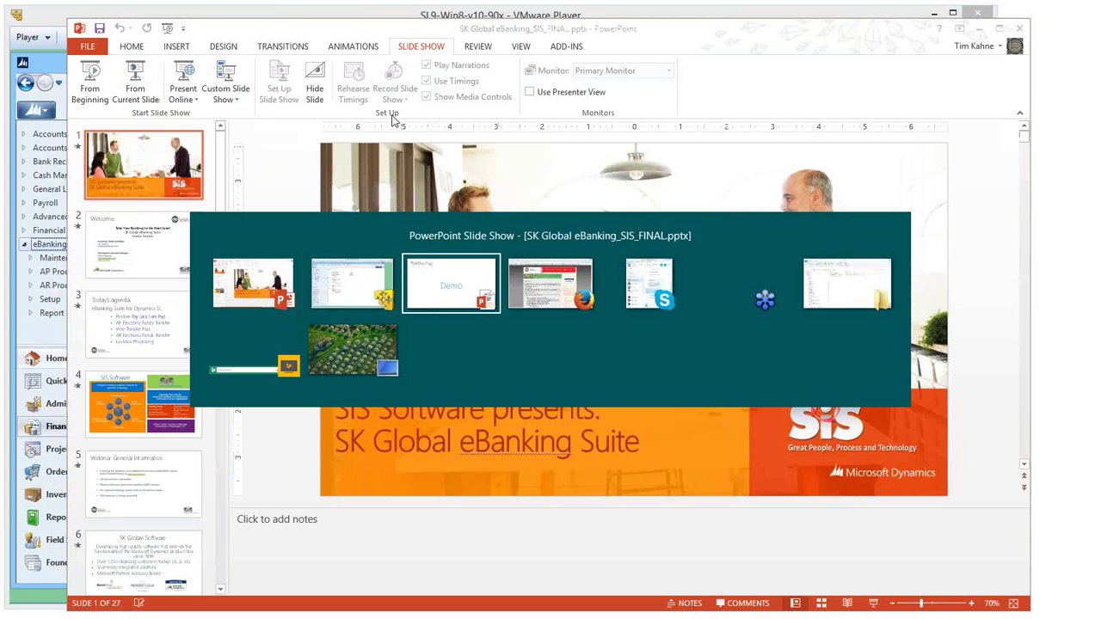
pyautogui.hotkey('shift', 'Tab')
pyautogui.hotkey('shift', 'Tab')
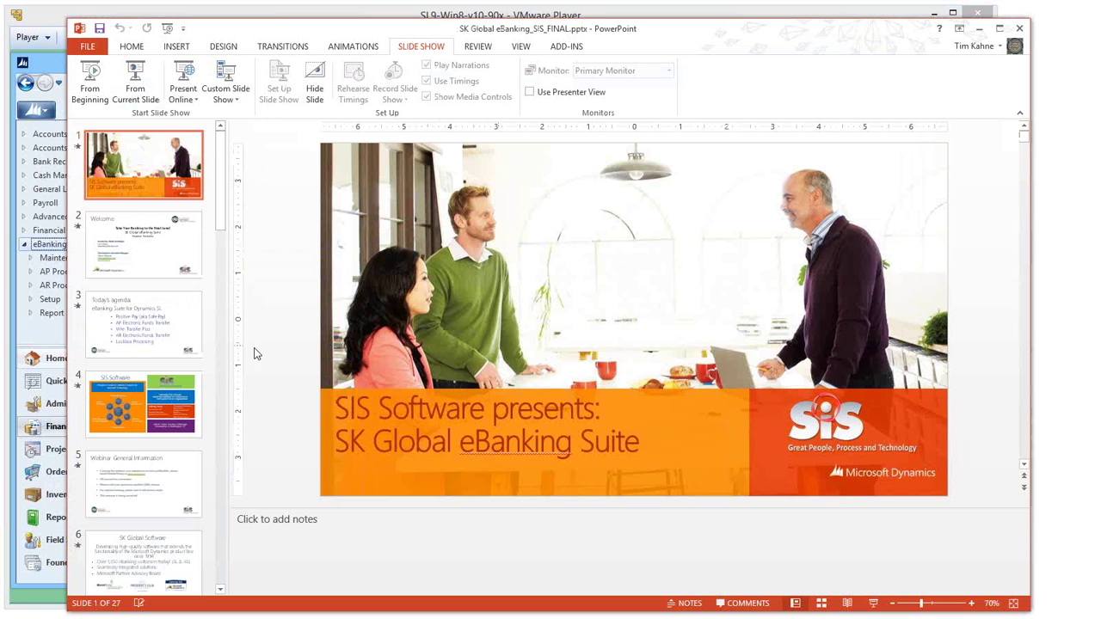
# Step: Find slide 10, AP Electronic Funds Transfer, and present it in the full-screen slide show
pyautogui.click(167, 551)
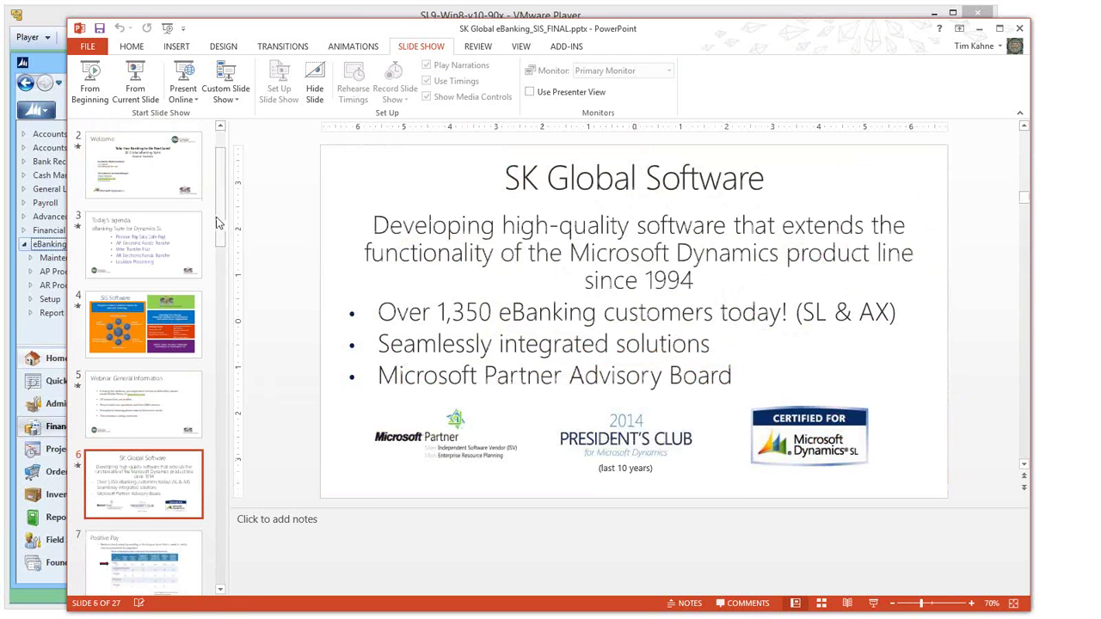
pyautogui.moveTo(221, 225); pyautogui.dragTo(220, 308)
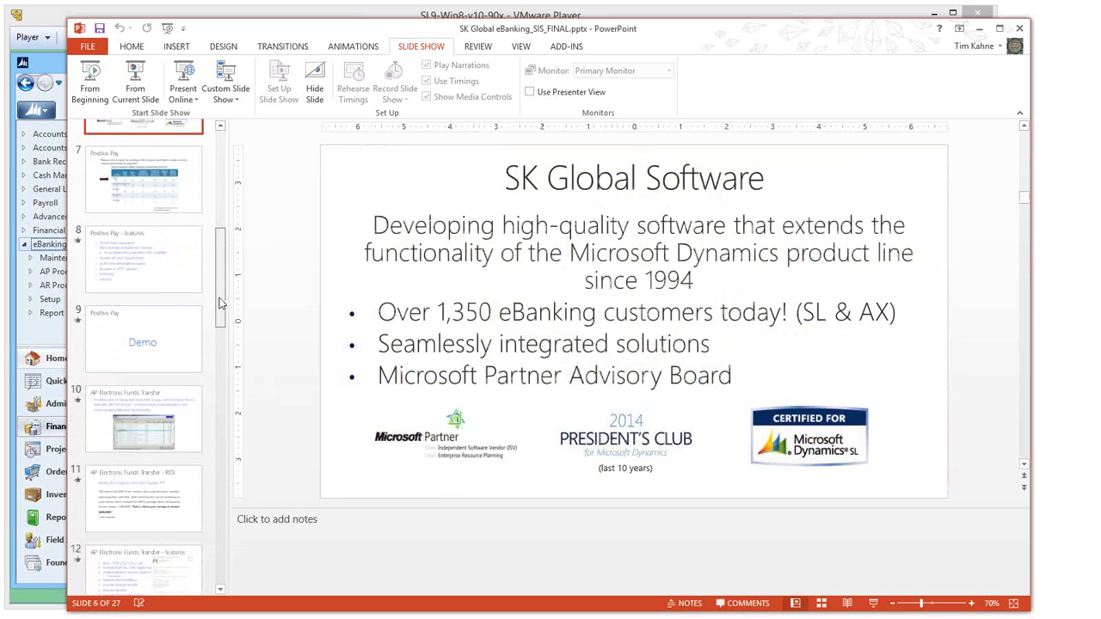
pyautogui.click(146, 396)
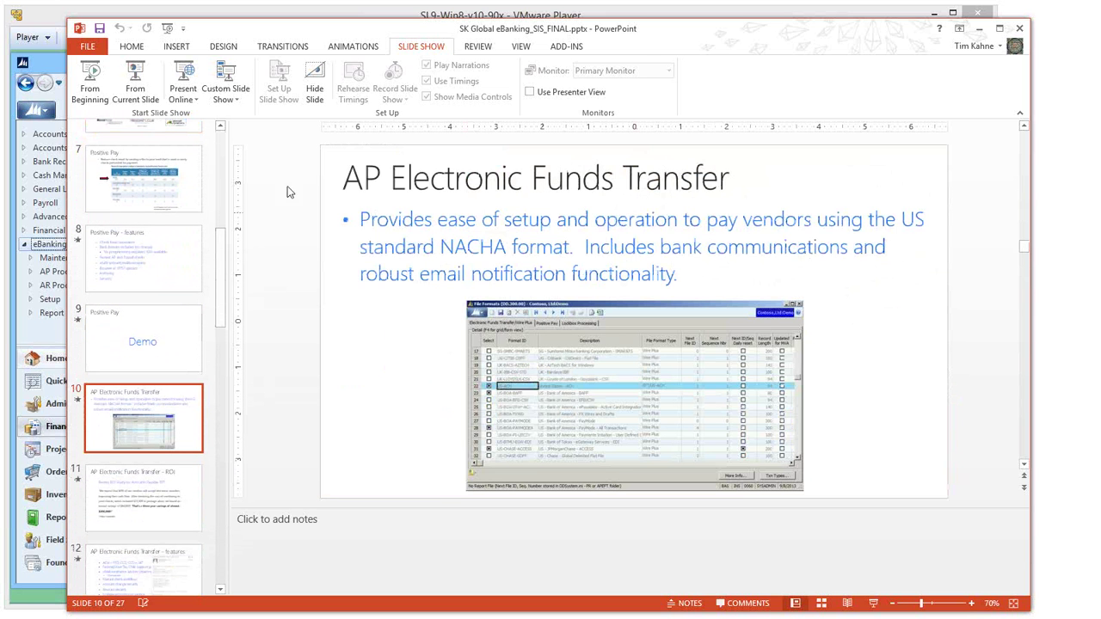
pyautogui.click(89, 82)
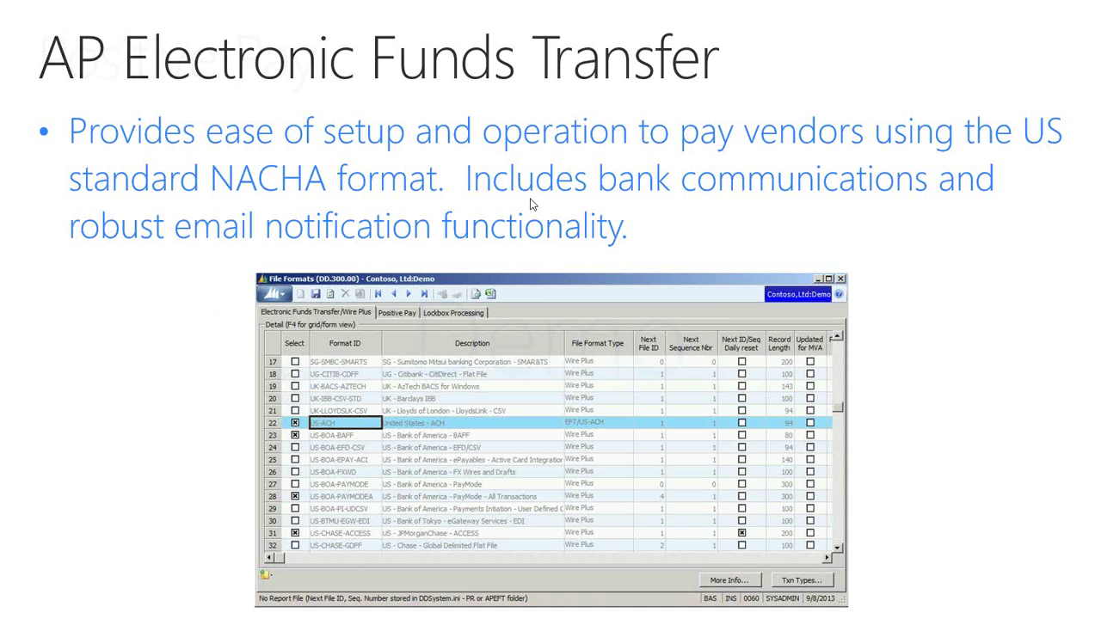
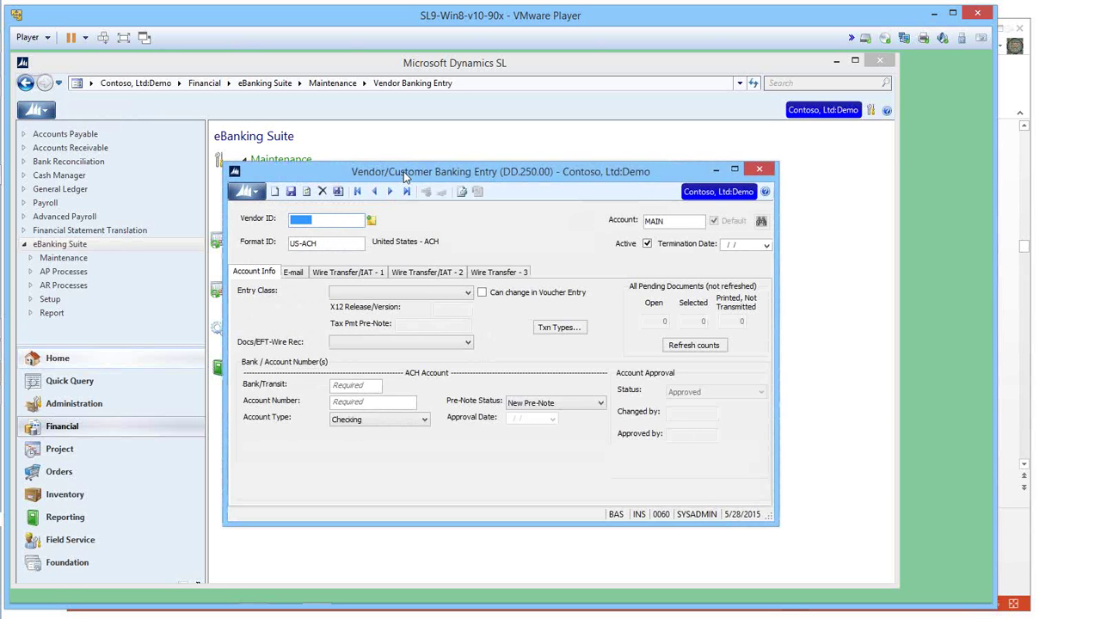
# Step: Load the first vendor from the vendor list in Vendor Banking Entry and examine its bank/transit and account number fields
pyautogui.doubleClick(312, 220)
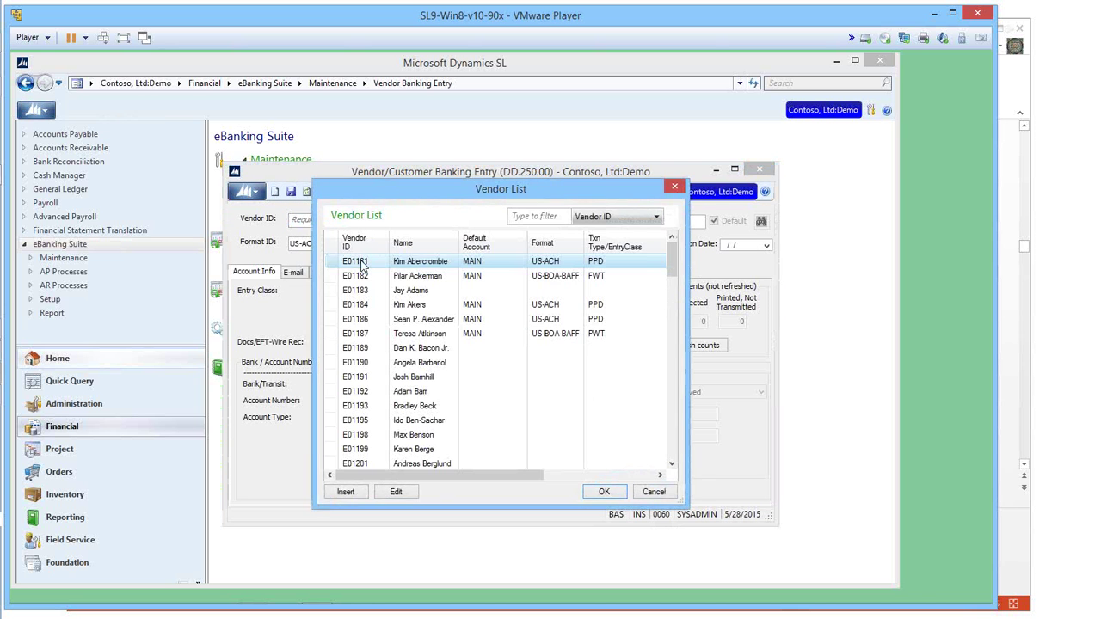
pyautogui.doubleClick(363, 263)
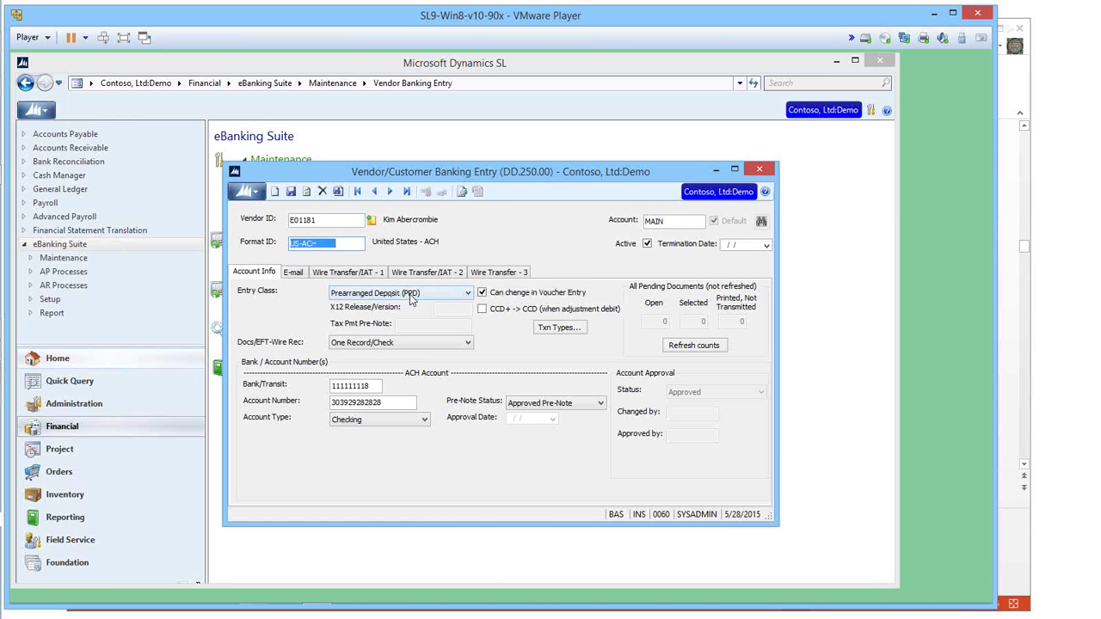
pyautogui.click(349, 385)
pyautogui.click(347, 405)
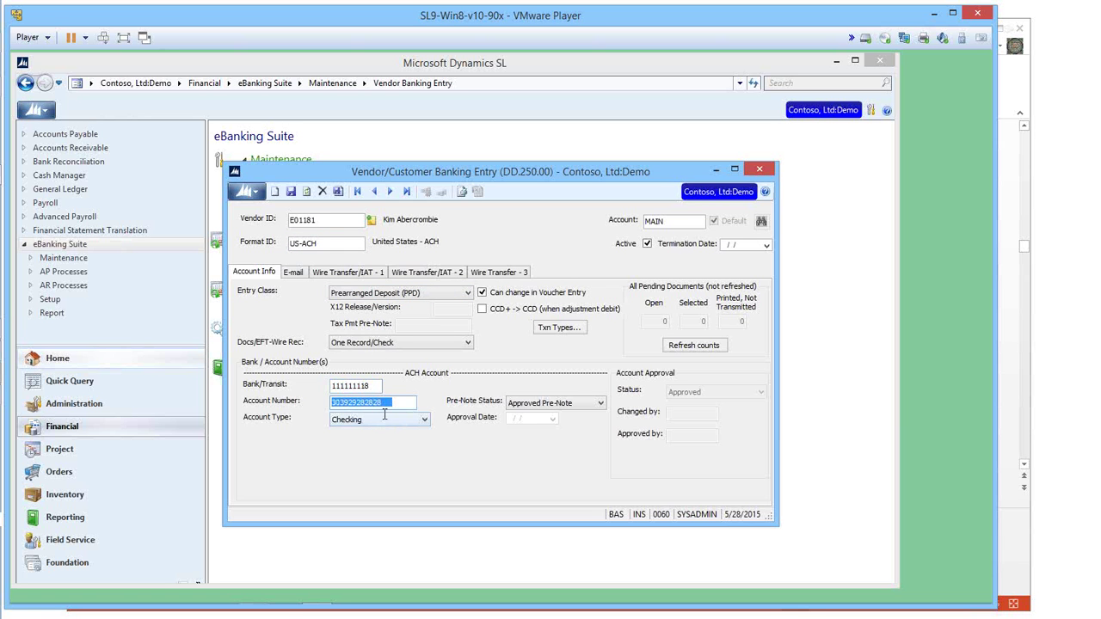
# Step: Review the vendor's e-mail notification settings and account information, and close Vendor Banking Entry
pyautogui.click(293, 273)
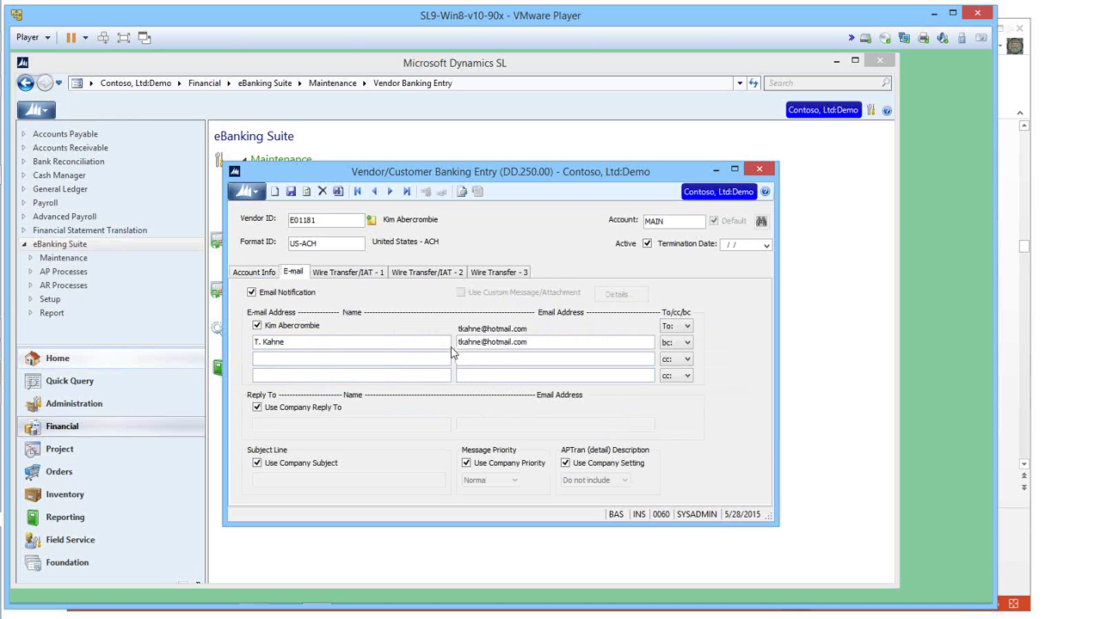
pyautogui.click(263, 273)
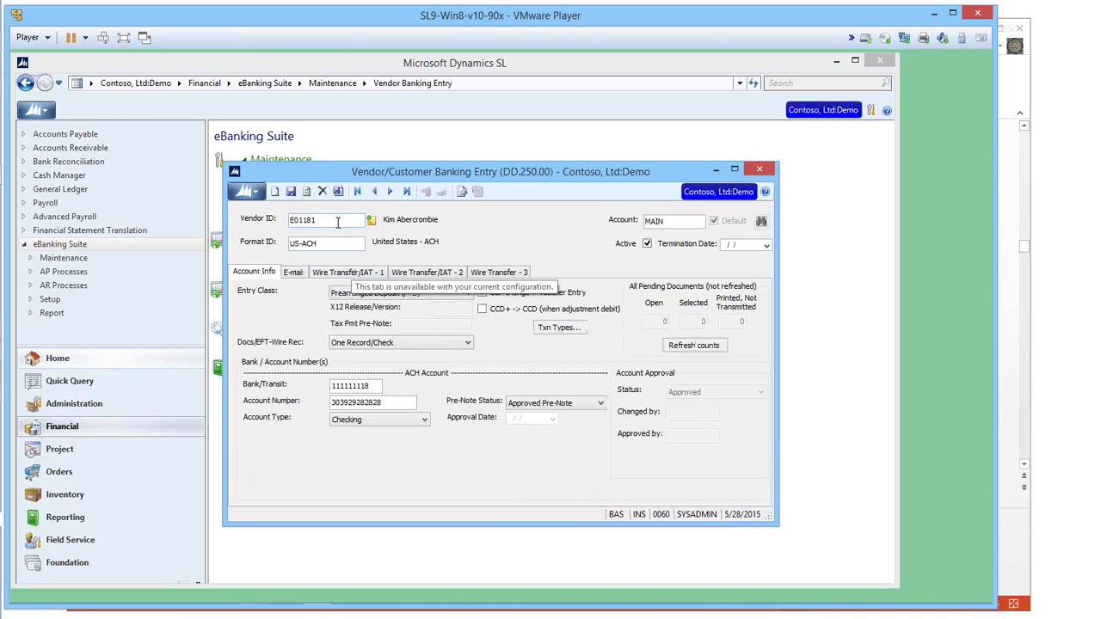
pyautogui.click(760, 172)
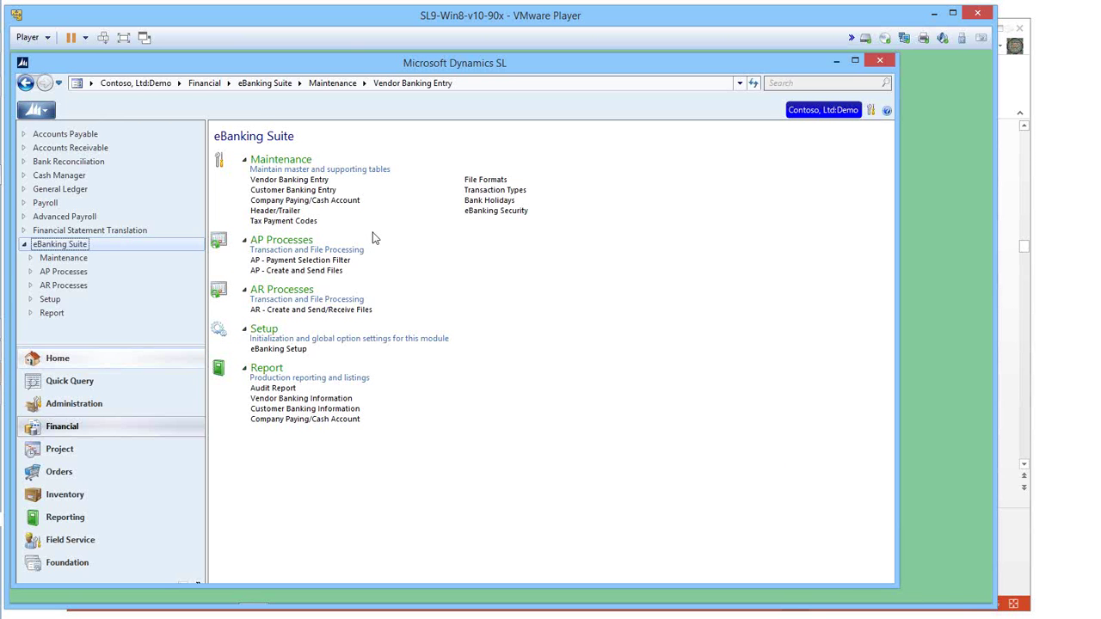
# Step: Load batch 000205 in Accounts Payable's Voucher and Adjustment Entry and examine its first voucher's EFT account and pay-by settings
pyautogui.click(100, 137)
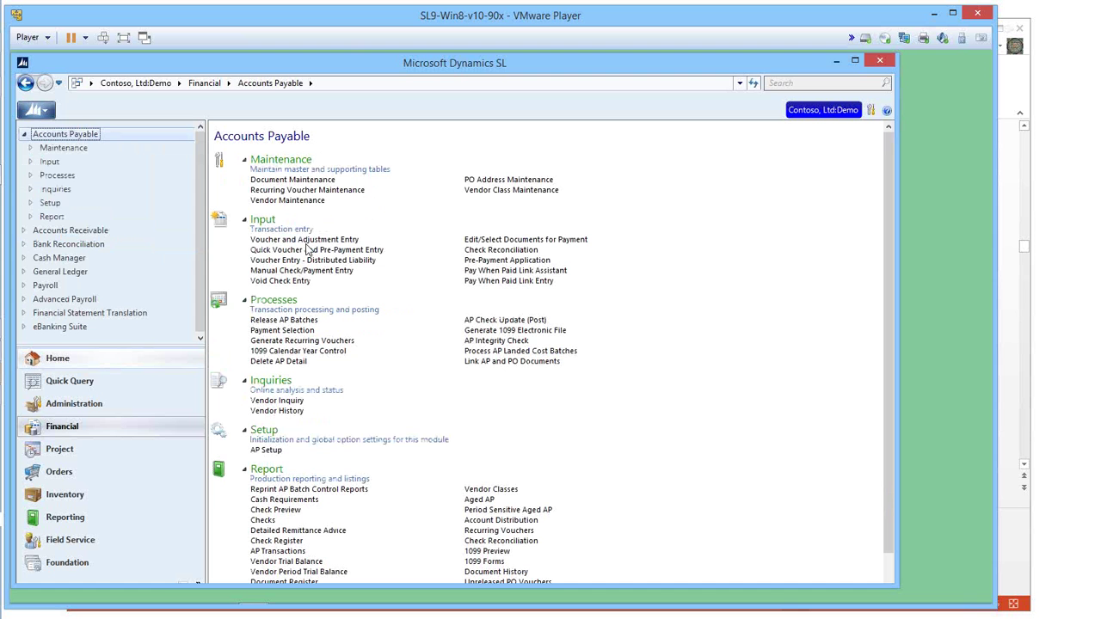
pyautogui.click(306, 240)
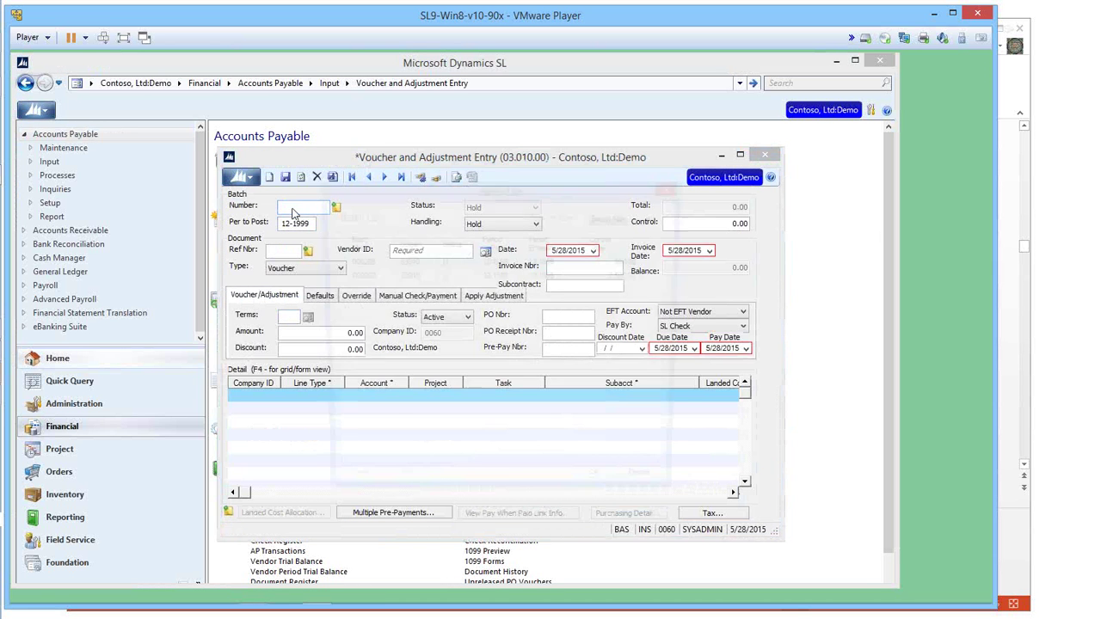
pyautogui.press('F3')
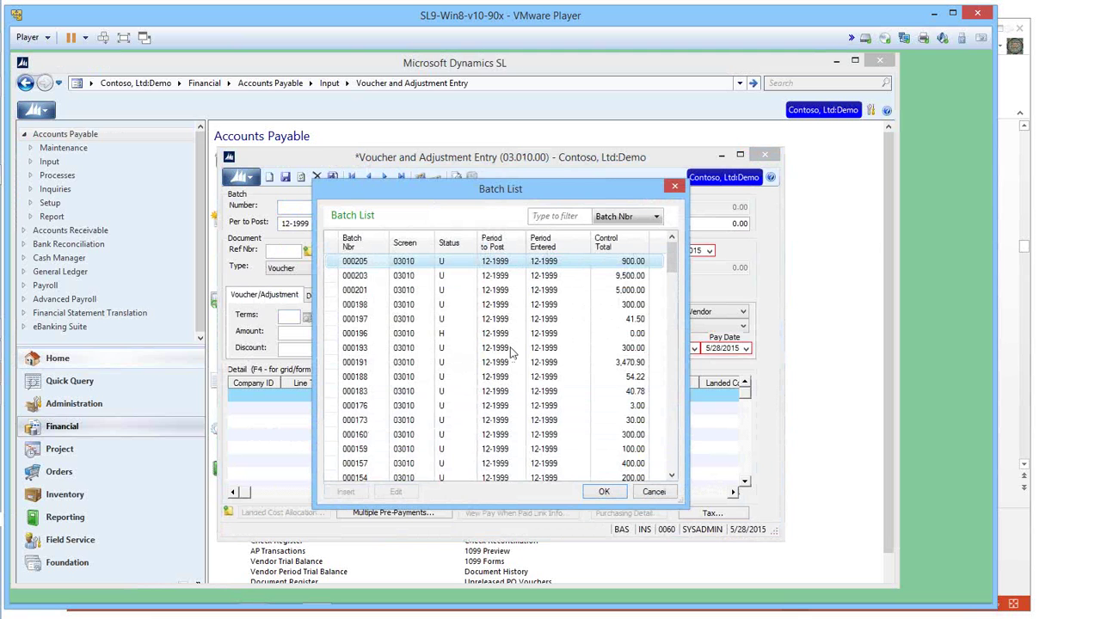
pyautogui.doubleClick(361, 263)
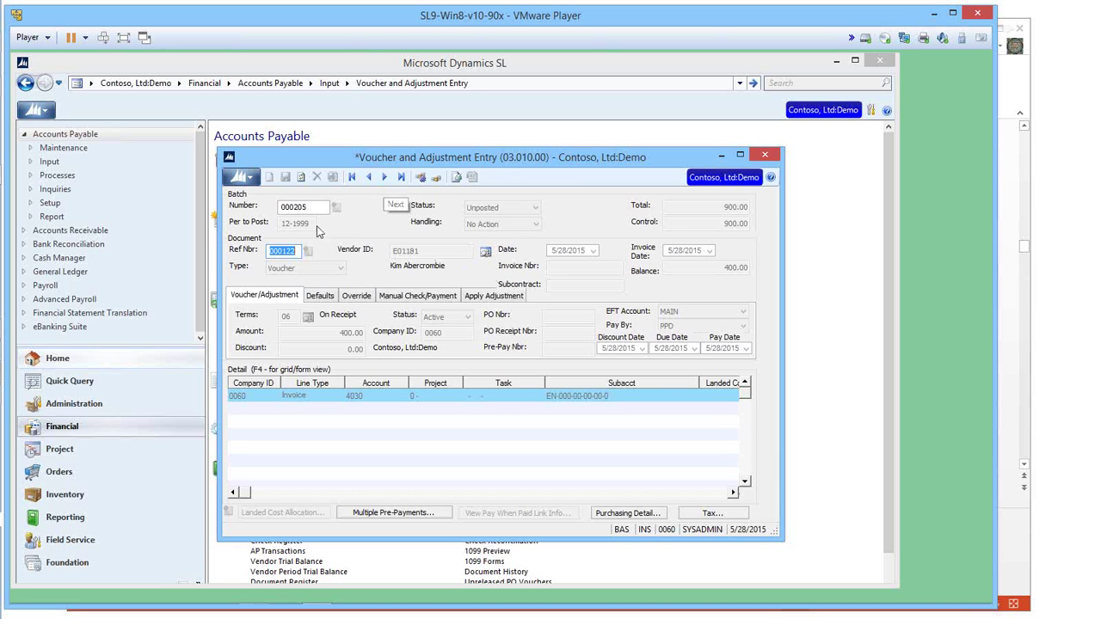
# Step: Load voucher 000123 from the same batch, check its EFT account and pay-by settings, and close Voucher and Adjustment Entry
pyautogui.doubleClick(292, 248)
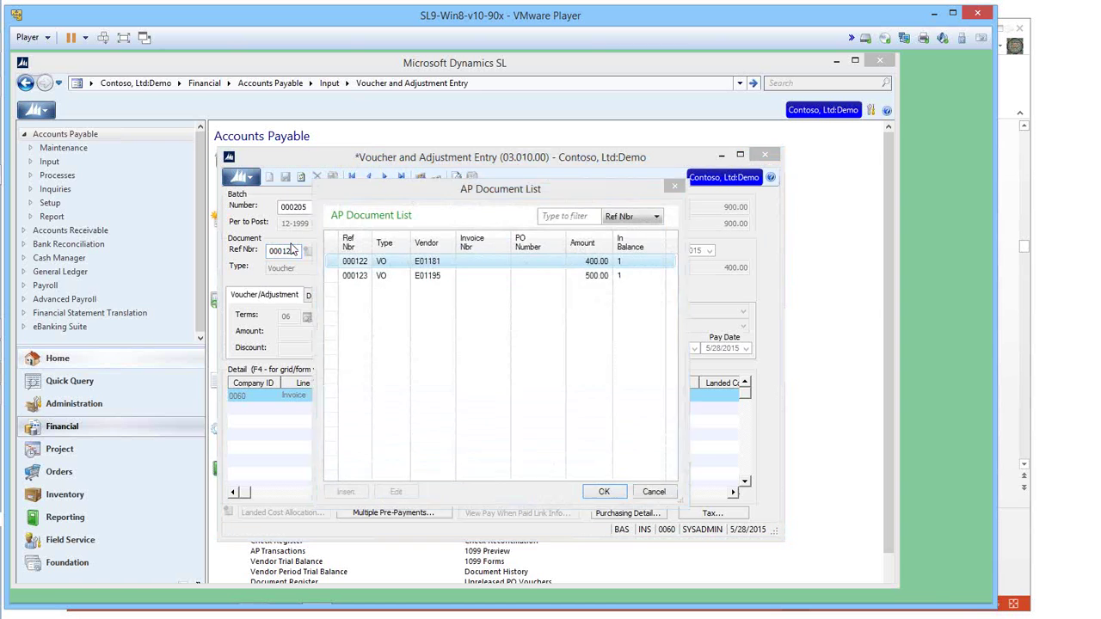
pyautogui.click(362, 276)
pyautogui.doubleClick(363, 276)
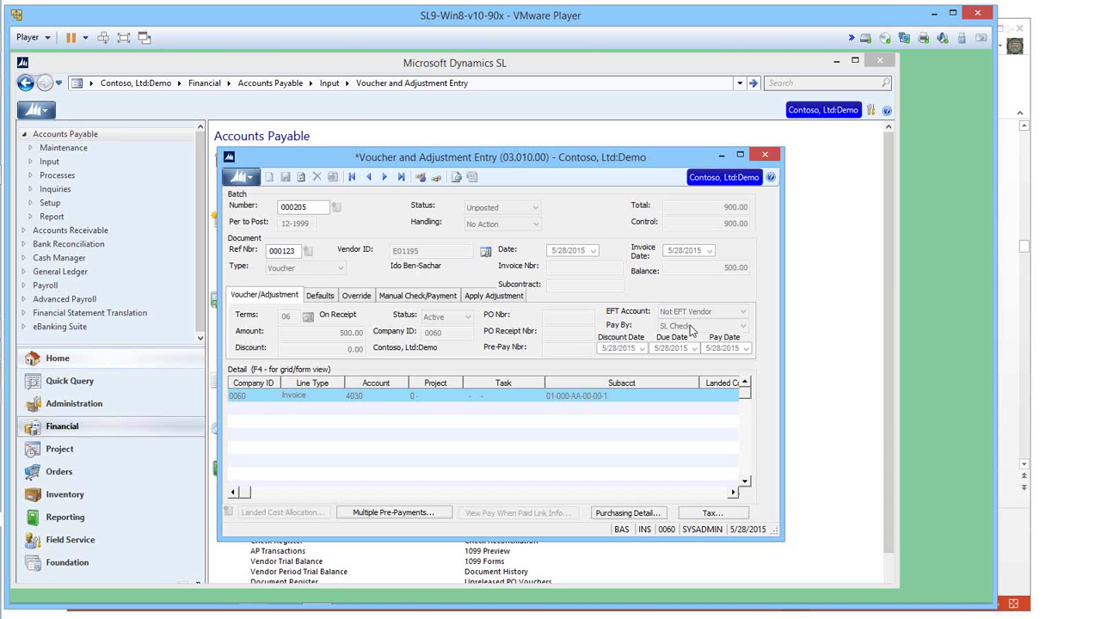
pyautogui.click(771, 156)
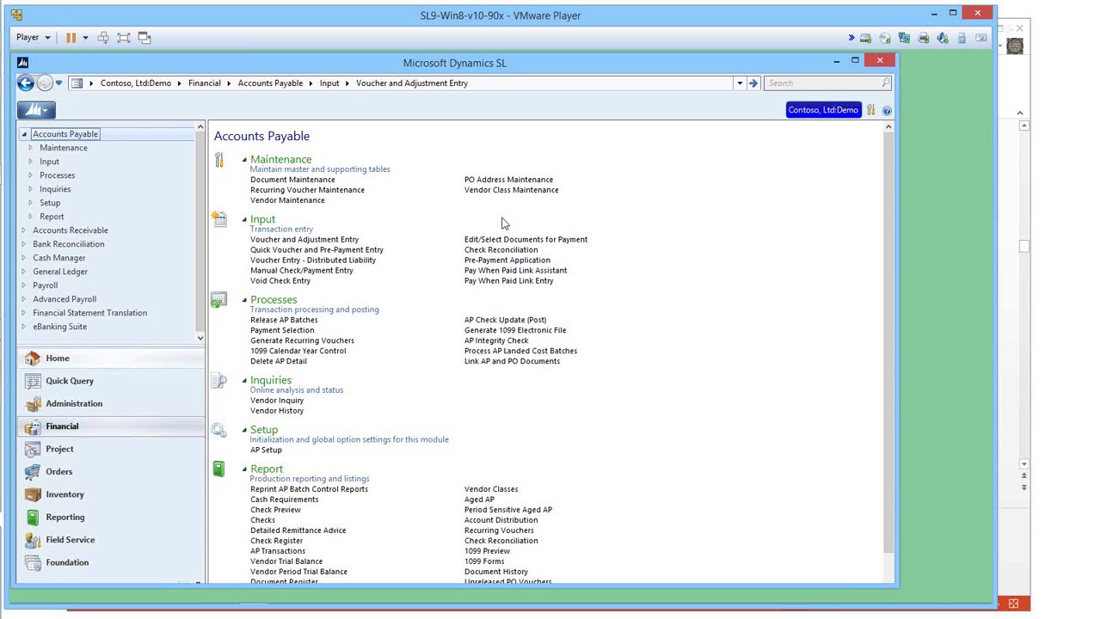
# Step: Add voucher 000122 to a new payment batch in Accounts Payable's Edit/Select Documents for Payment
pyautogui.click(488, 241)
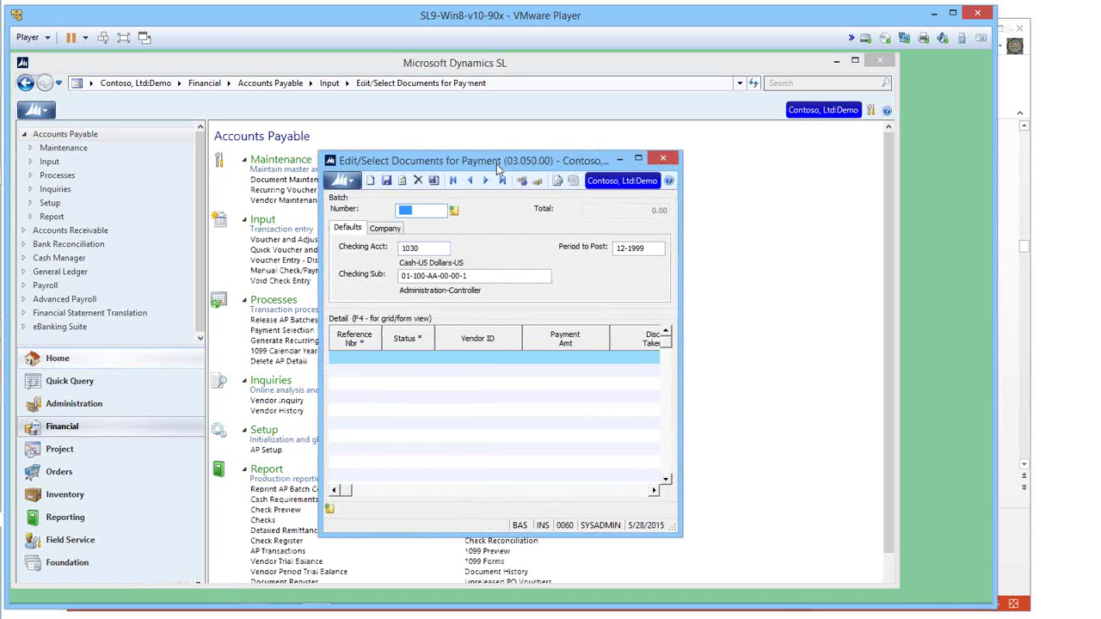
pyautogui.click(363, 358)
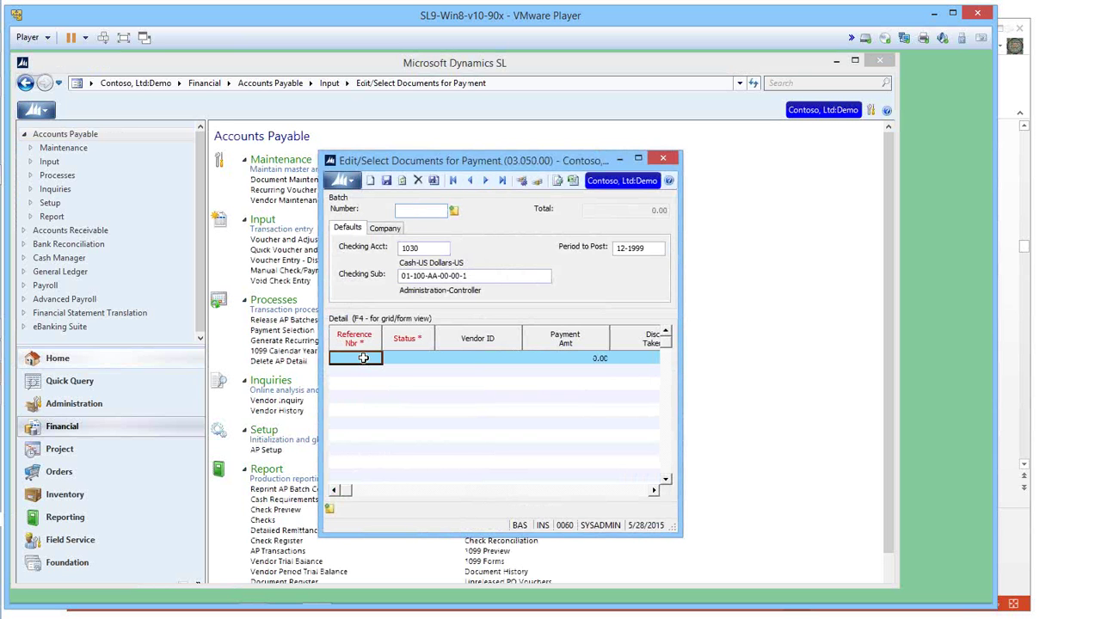
pyautogui.press('F3')
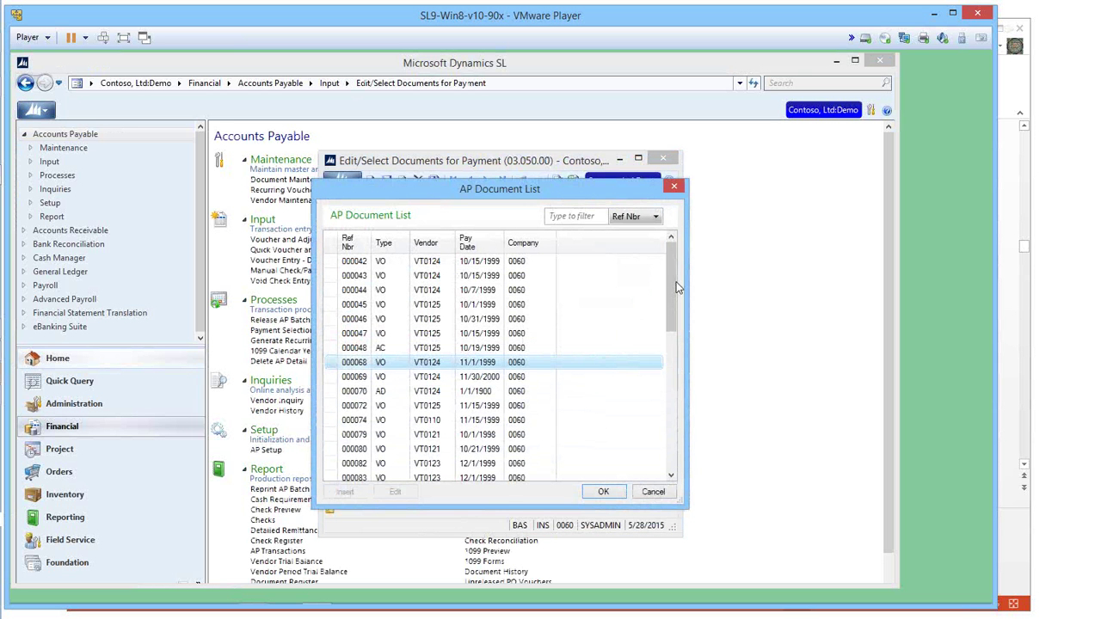
pyautogui.moveTo(669, 312); pyautogui.dragTo(671, 465)
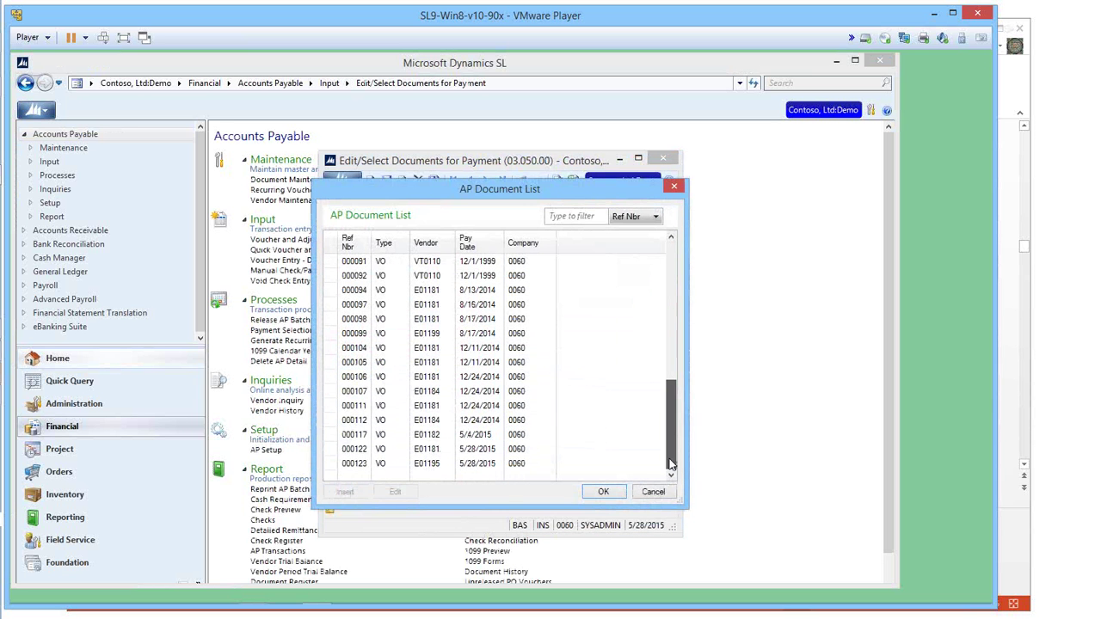
pyautogui.doubleClick(372, 449)
# Step: Add voucher 000123 as the second document of the payment batch, and close Edit/Select Documents for Payment, saving the changes
pyautogui.click(361, 362)
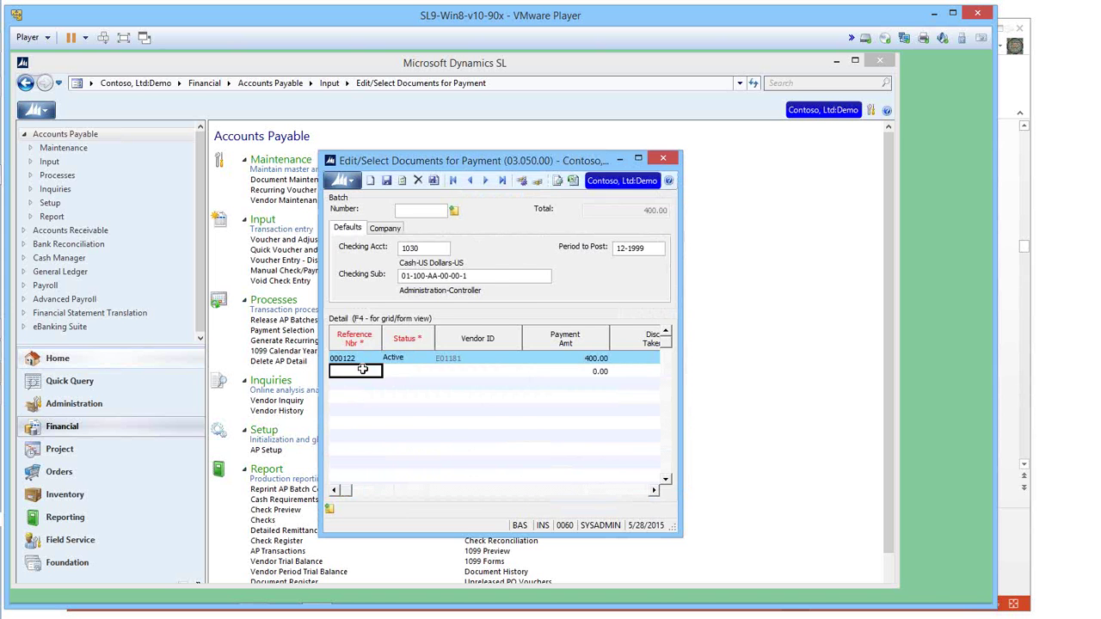
pyautogui.press('F3')
pyautogui.moveTo(674, 319); pyautogui.dragTo(674, 452)
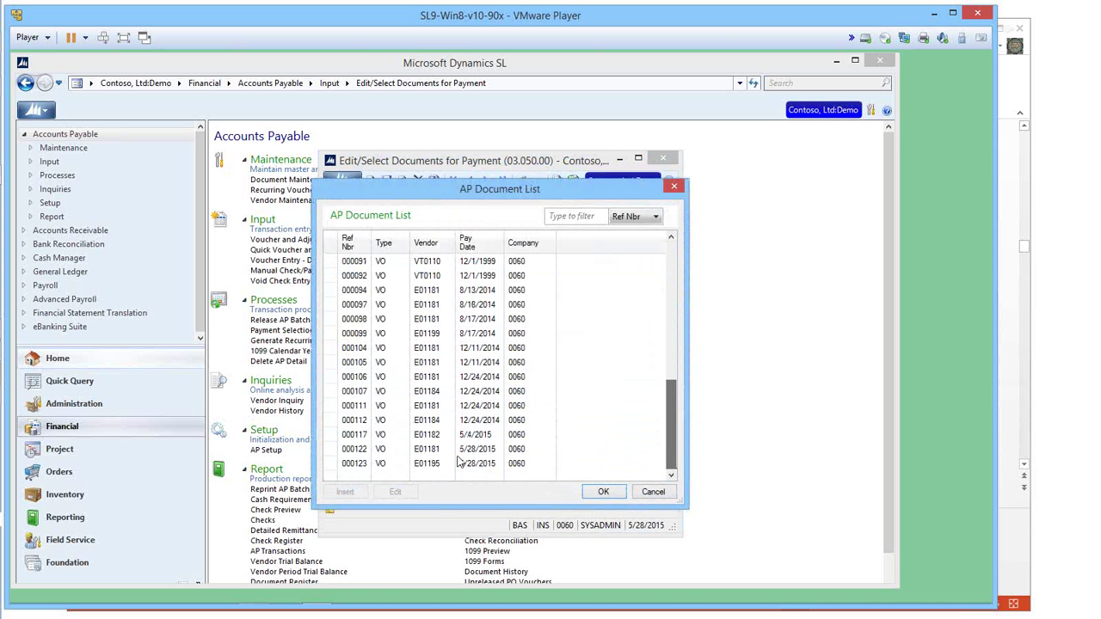
pyautogui.click(362, 465)
pyautogui.doubleClick(361, 465)
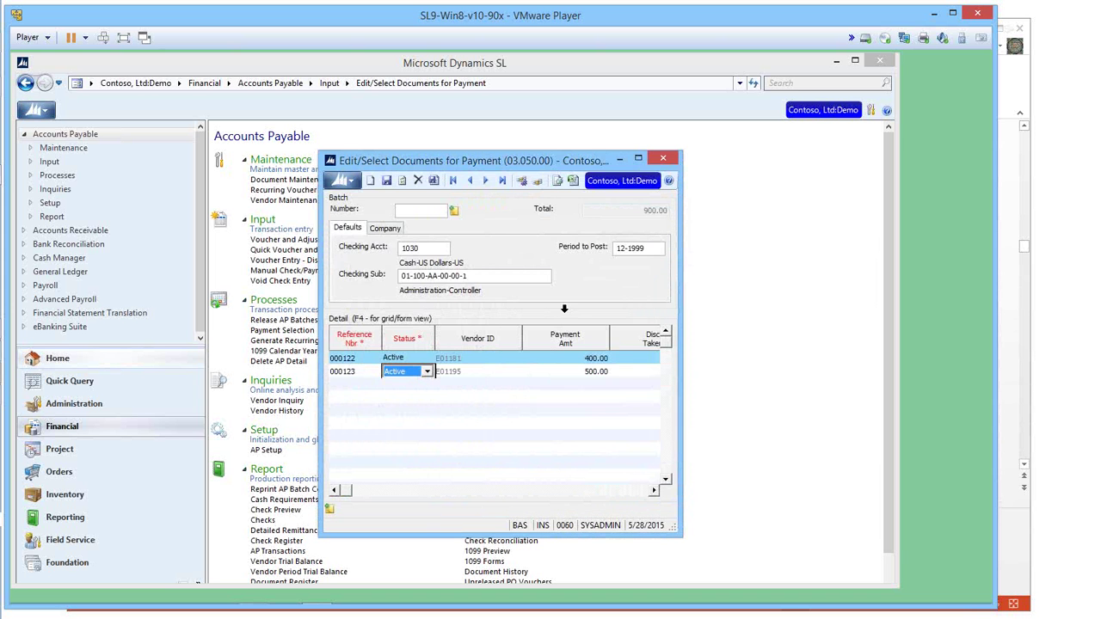
pyautogui.click(664, 158)
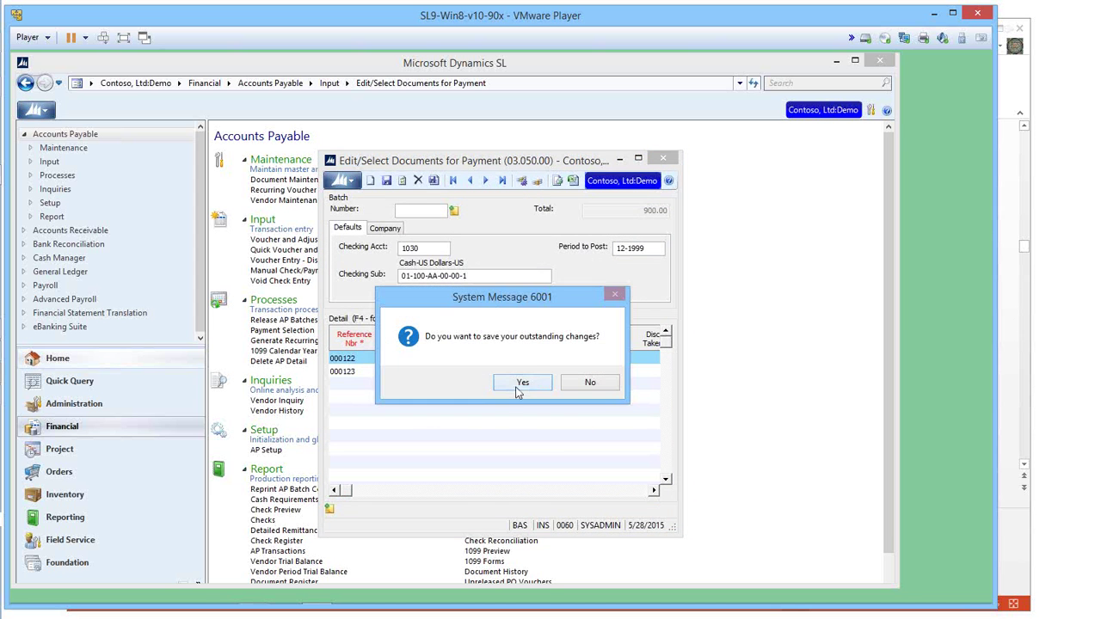
pyautogui.click(519, 386)
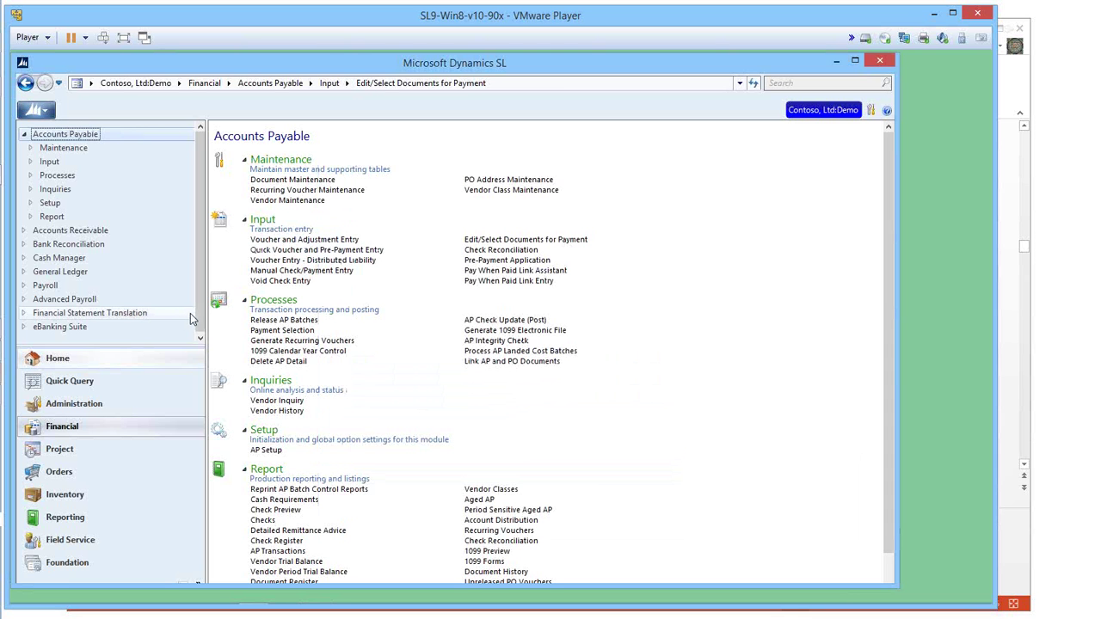
# Step: Load payment selection batch 000206 in the eBanking Suite's AP - Payment Selection Filter
pyautogui.click(73, 329)
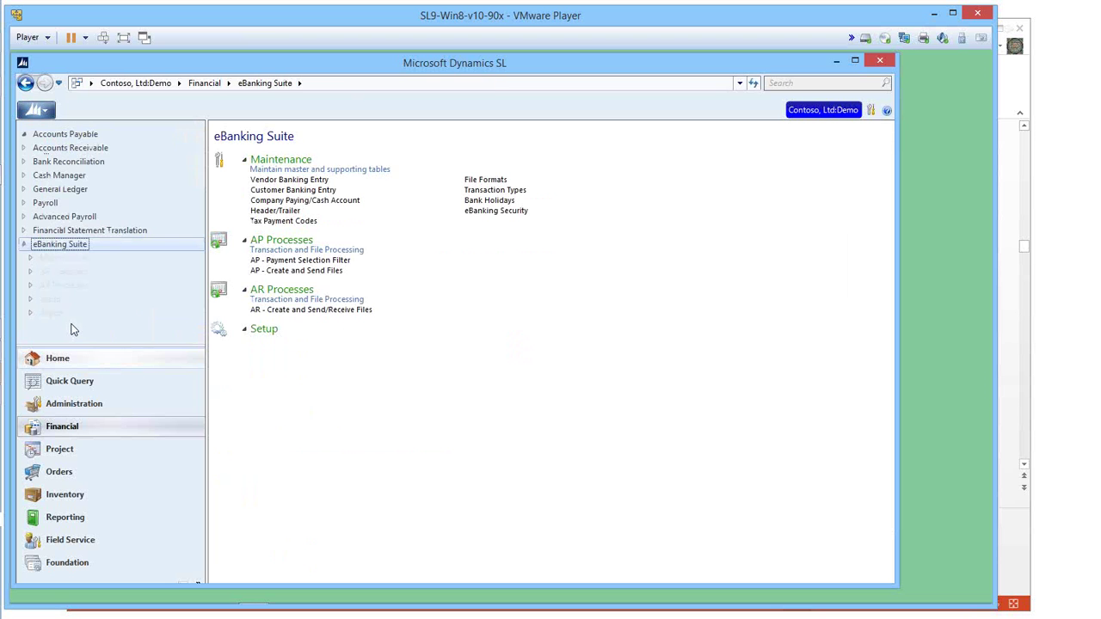
pyautogui.click(292, 260)
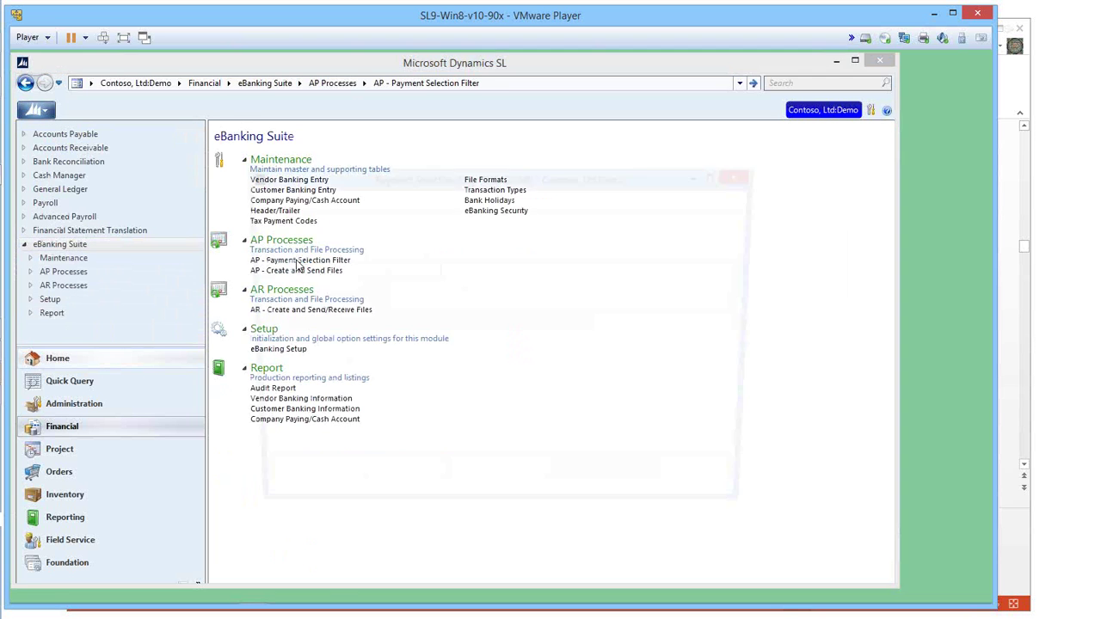
pyautogui.doubleClick(394, 269)
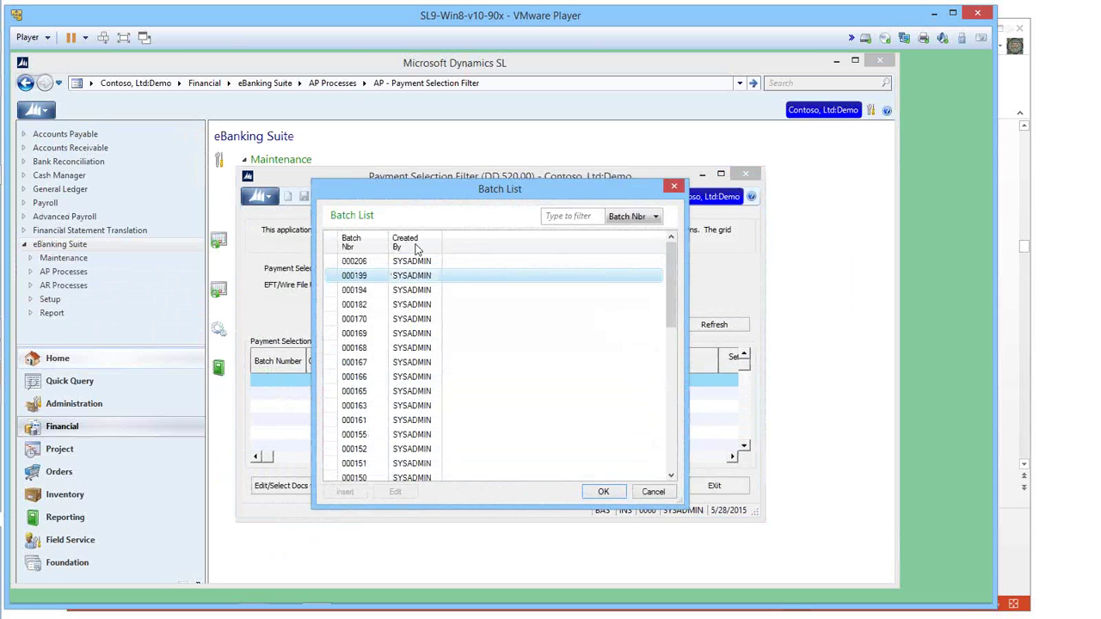
pyautogui.doubleClick(462, 230)
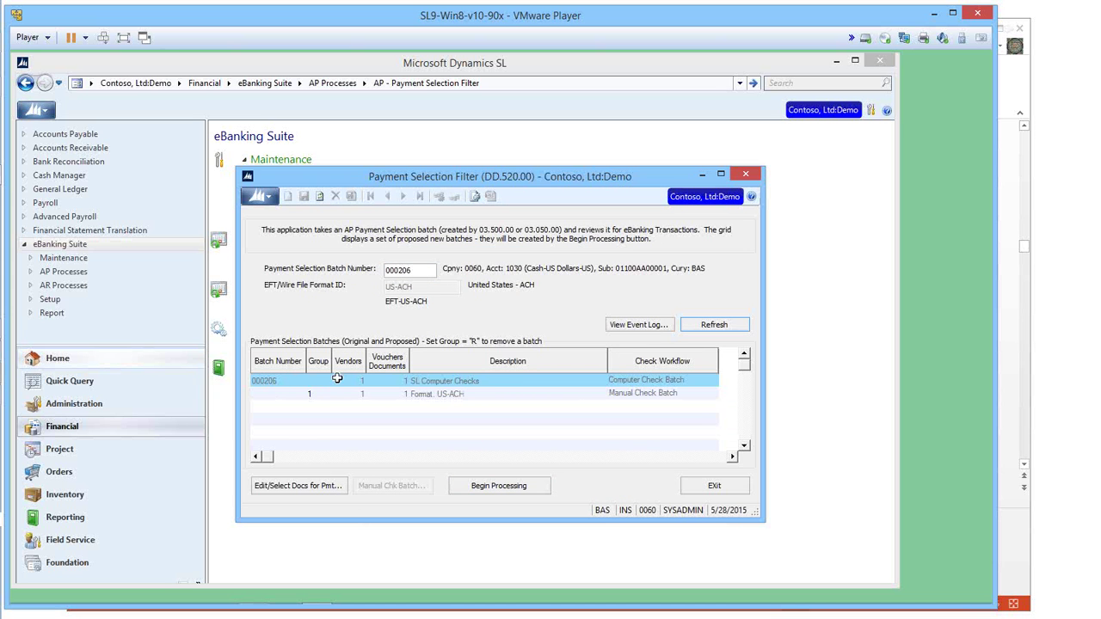
# Step: Process the payment selection batch to separate it into check and eBanking batches, and dismiss the completion messages
pyautogui.click(475, 487)
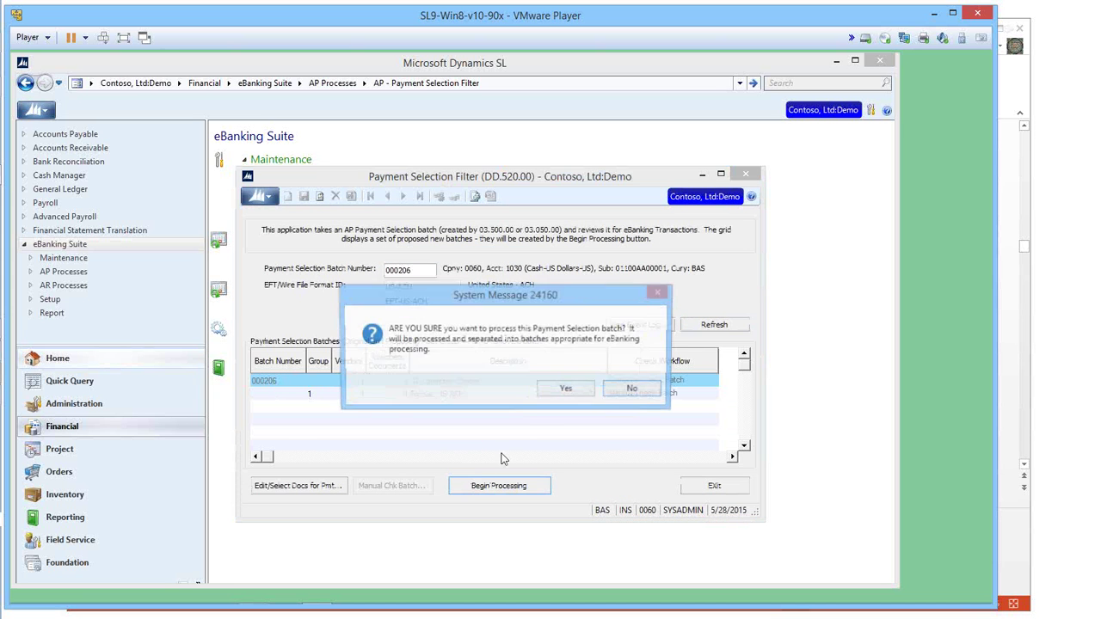
pyautogui.click(563, 390)
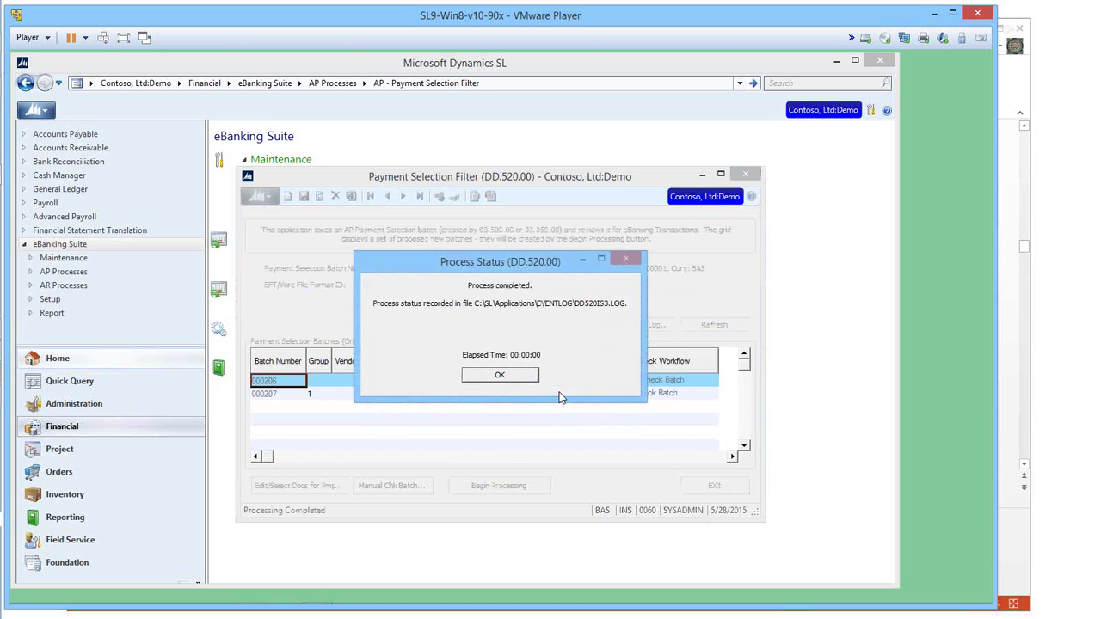
pyautogui.click(518, 374)
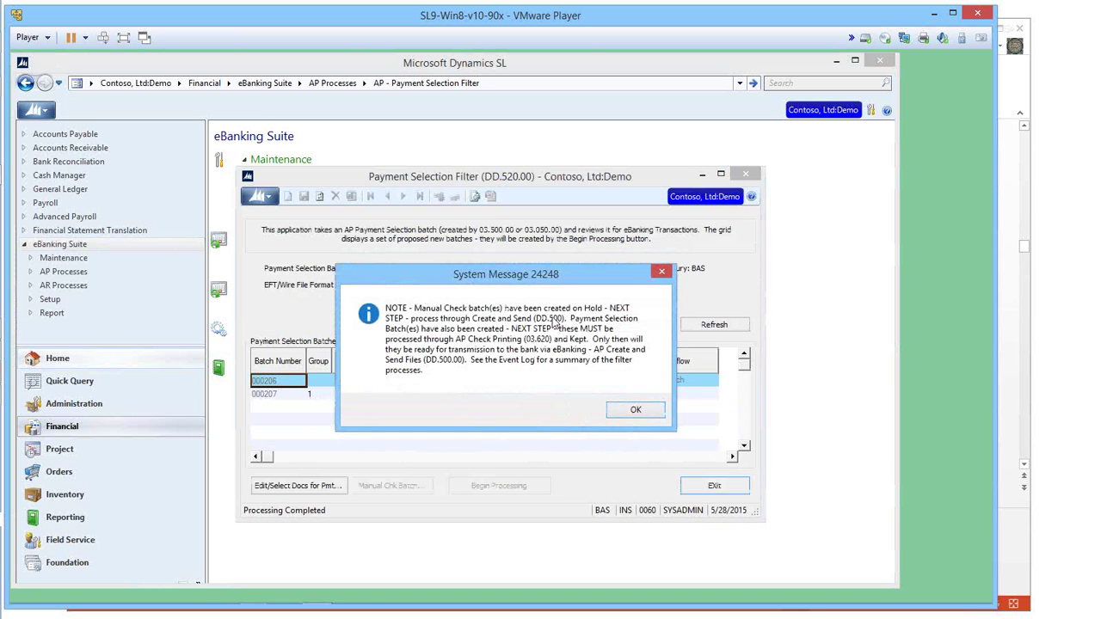
pyautogui.click(625, 404)
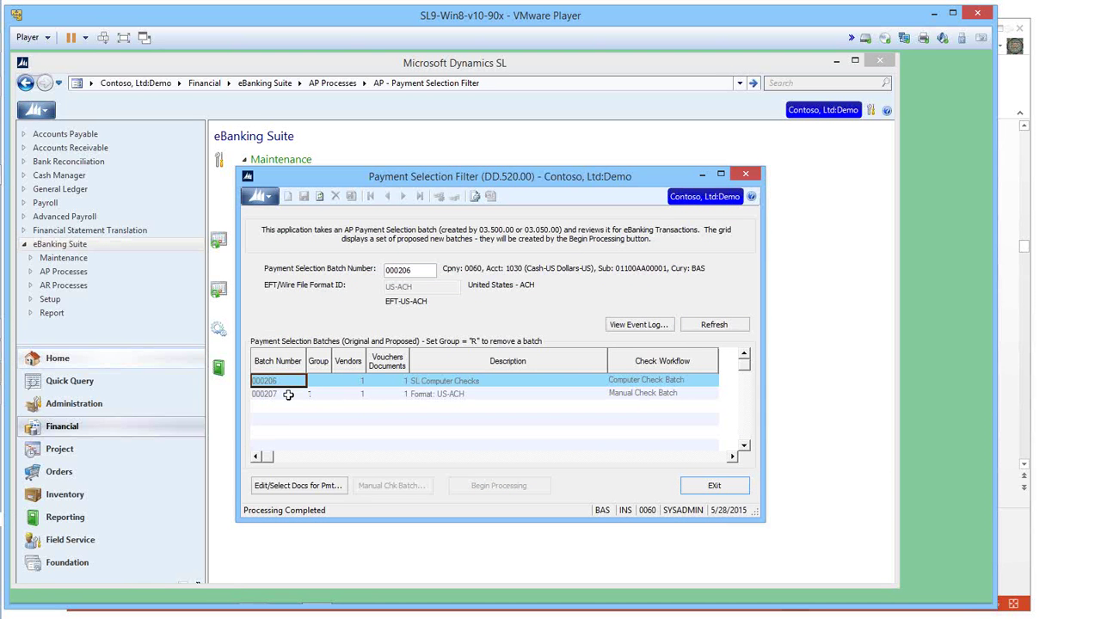
# Step: Compare the computer check and US-ACH batches, review the US-ACH batch in Manual Check/Payment Entry, and close it and the Payment Selection Filter
pyautogui.click(289, 395)
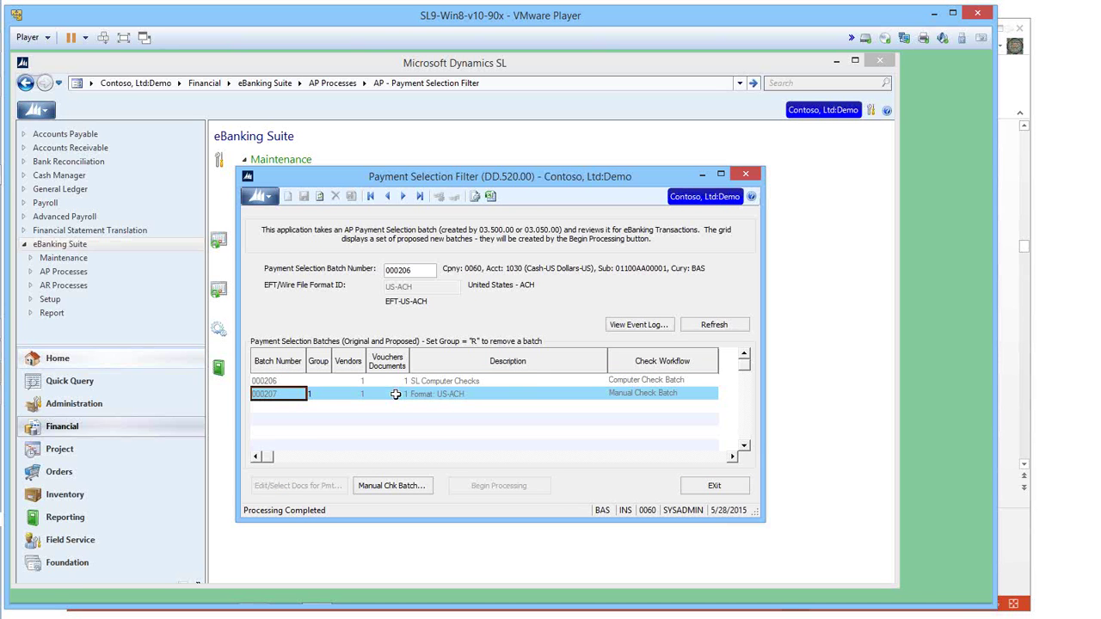
pyautogui.click(423, 381)
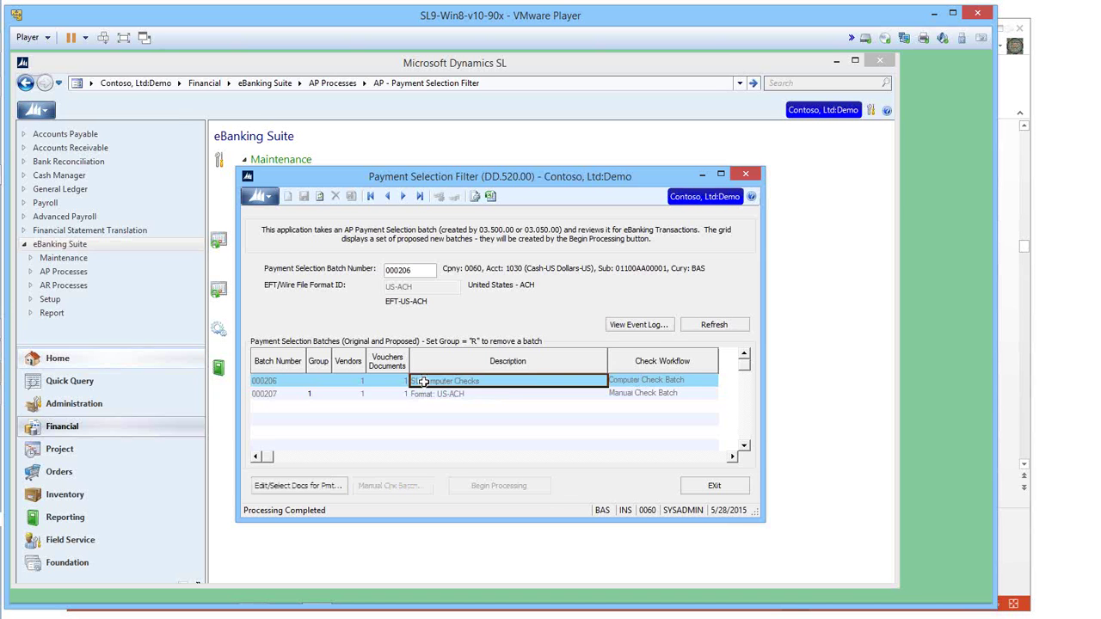
pyautogui.click(412, 394)
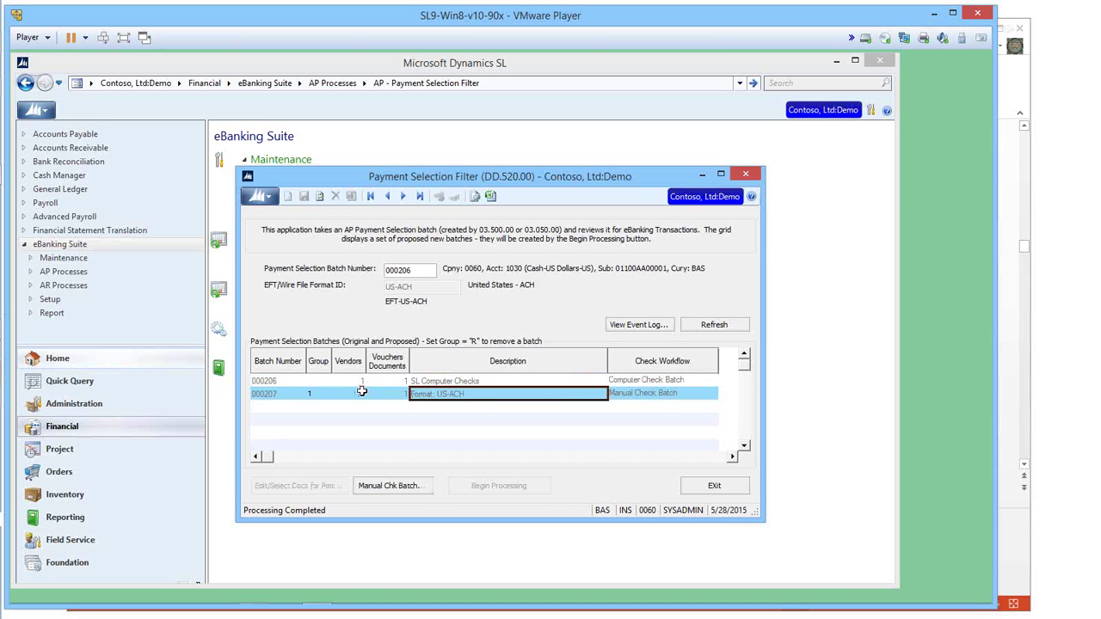
pyautogui.click(387, 486)
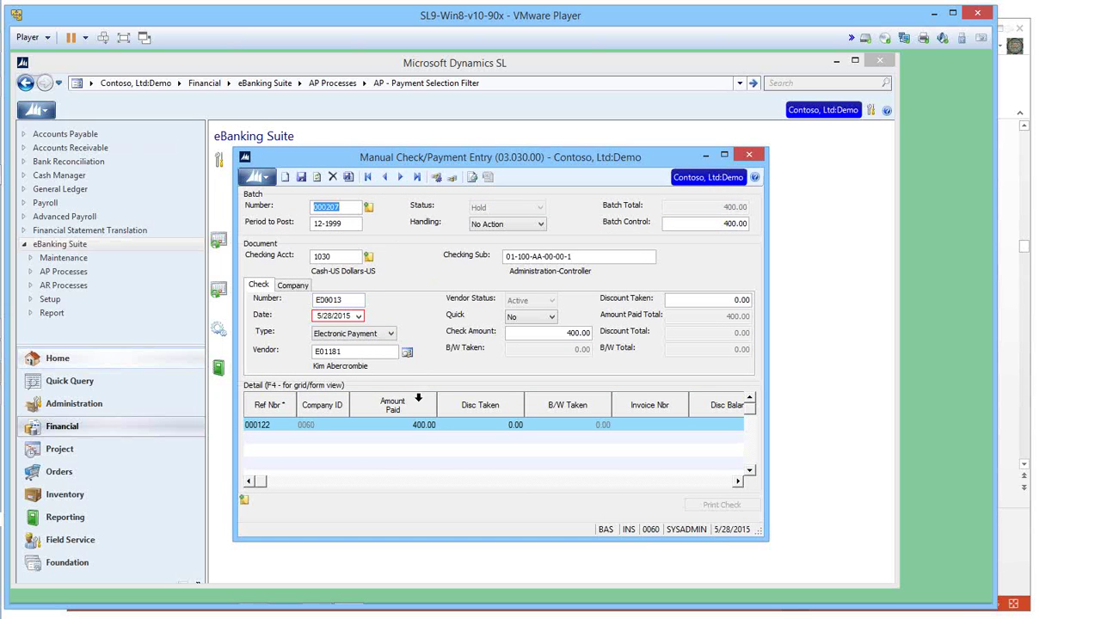
pyautogui.click(750, 155)
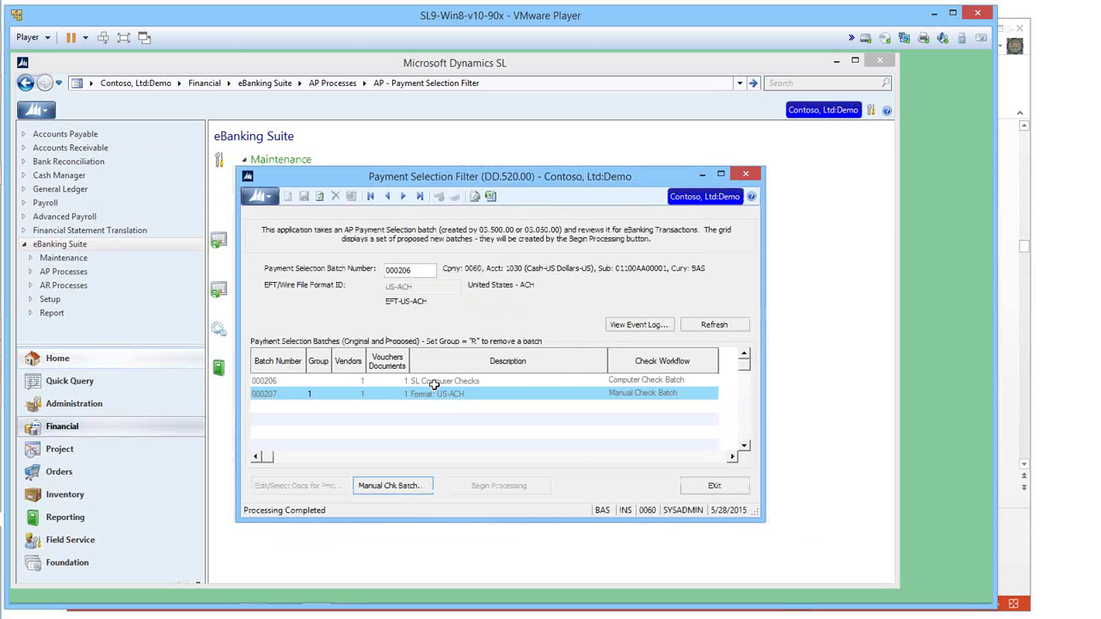
pyautogui.click(745, 176)
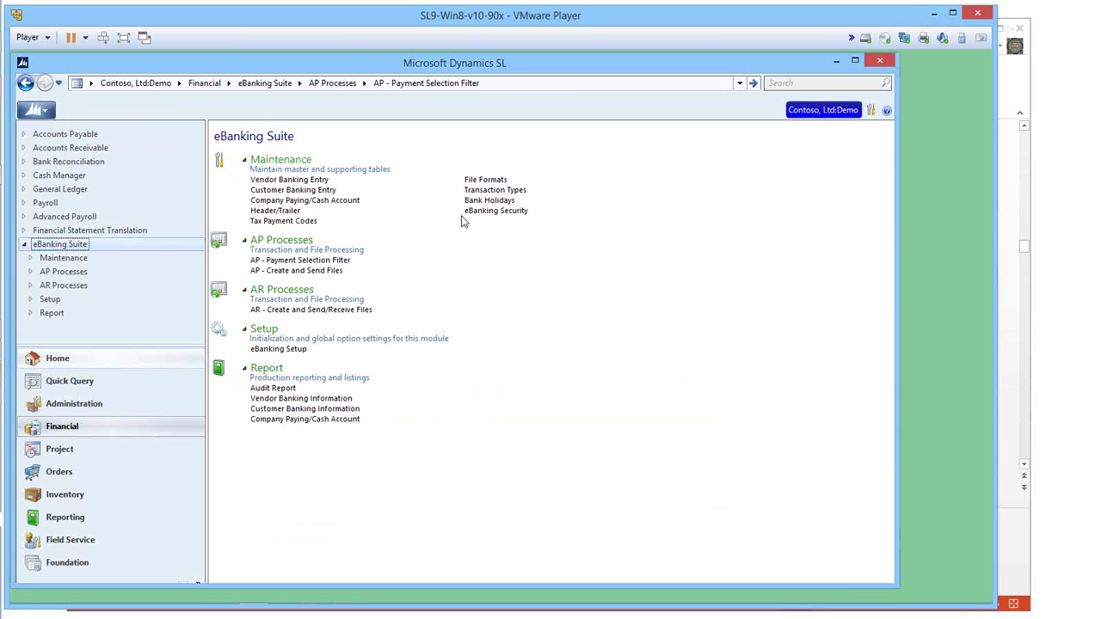
# Step: Create a new AP electronic funds transfer file in AP - Create and Send Files, including manual check batch 000207
pyautogui.click(297, 271)
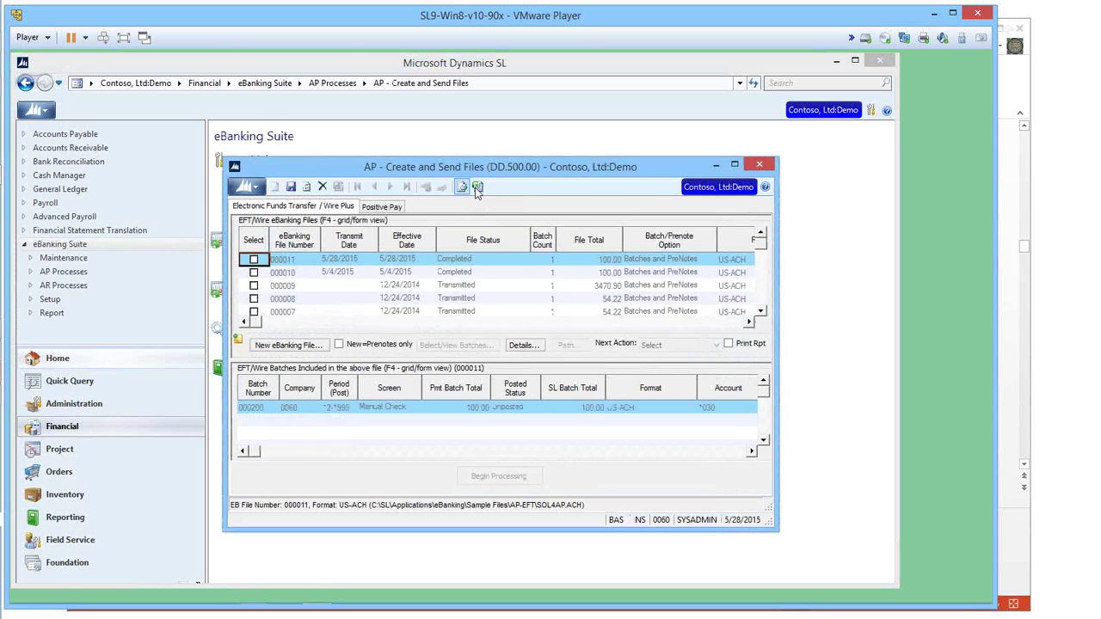
pyautogui.moveTo(496, 167); pyautogui.dragTo(501, 165)
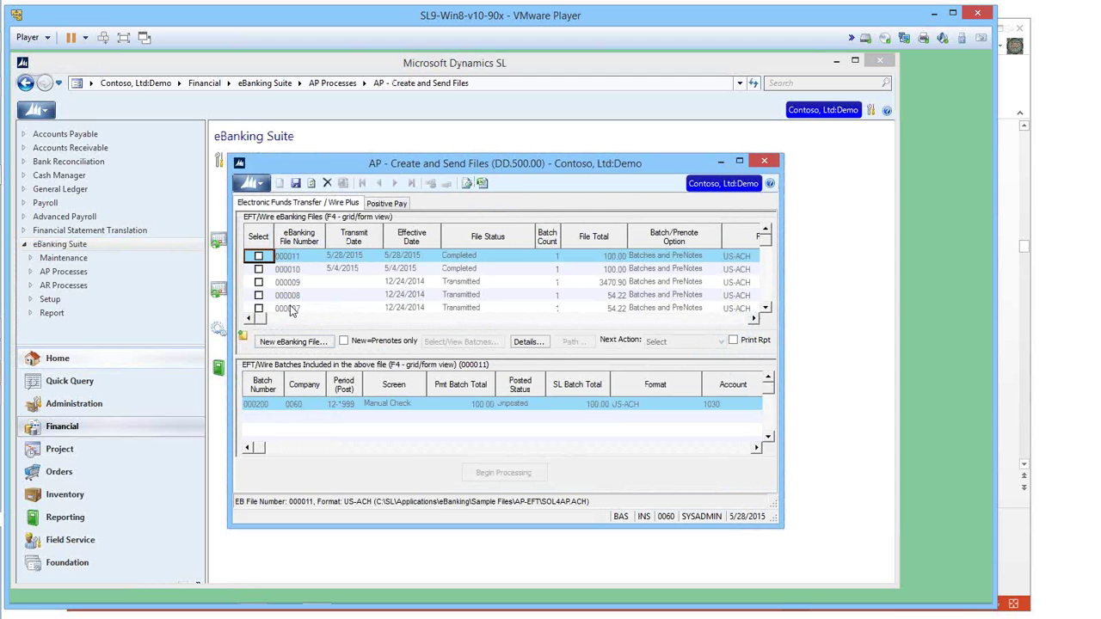
pyautogui.click(285, 343)
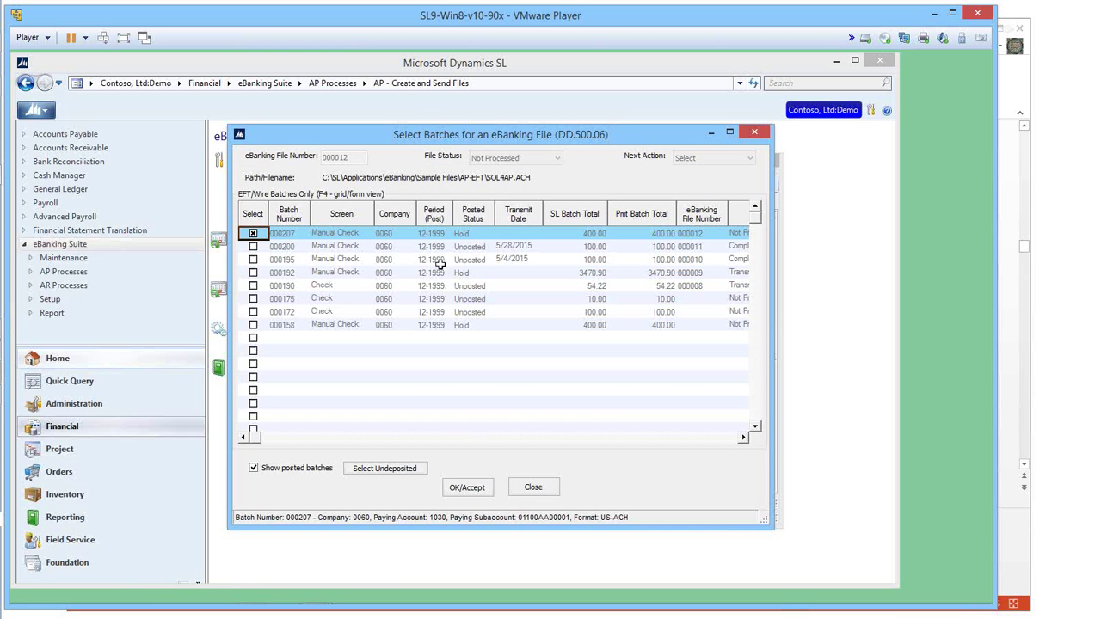
pyautogui.click(460, 488)
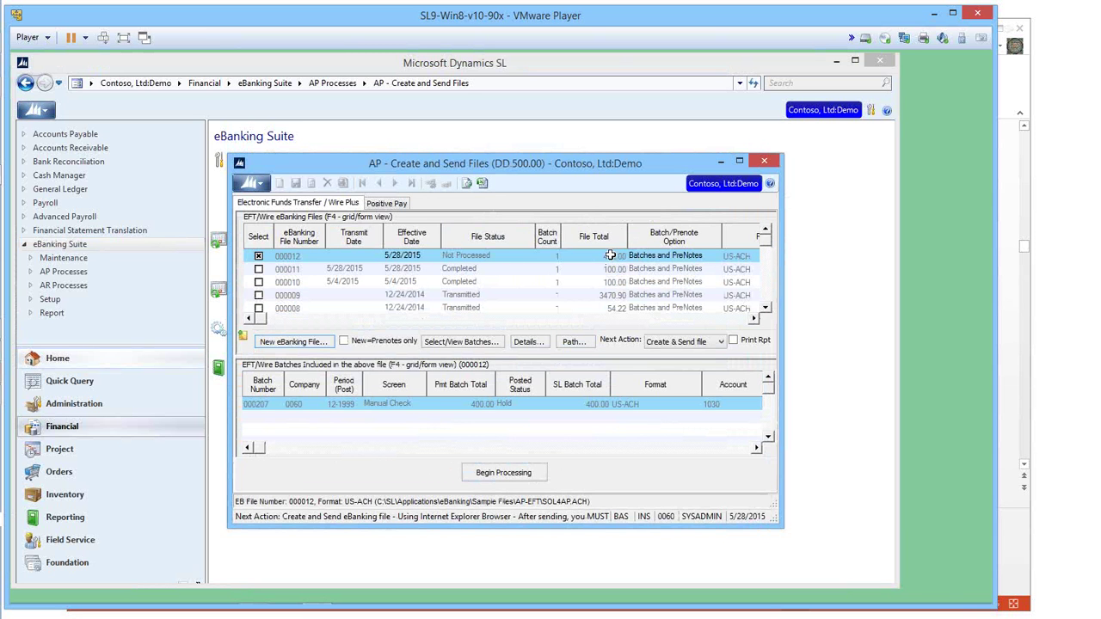
# Step: Process eBanking file 000012 with the Create & Send file action, dismiss the process status, and close the bank's website
pyautogui.click(500, 473)
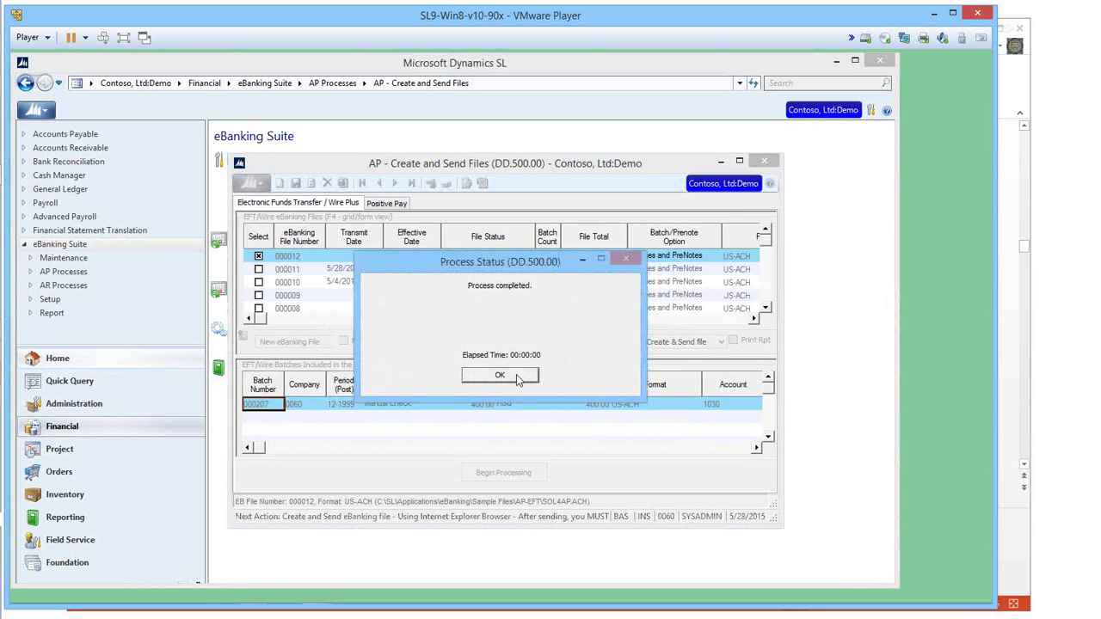
pyautogui.click(525, 376)
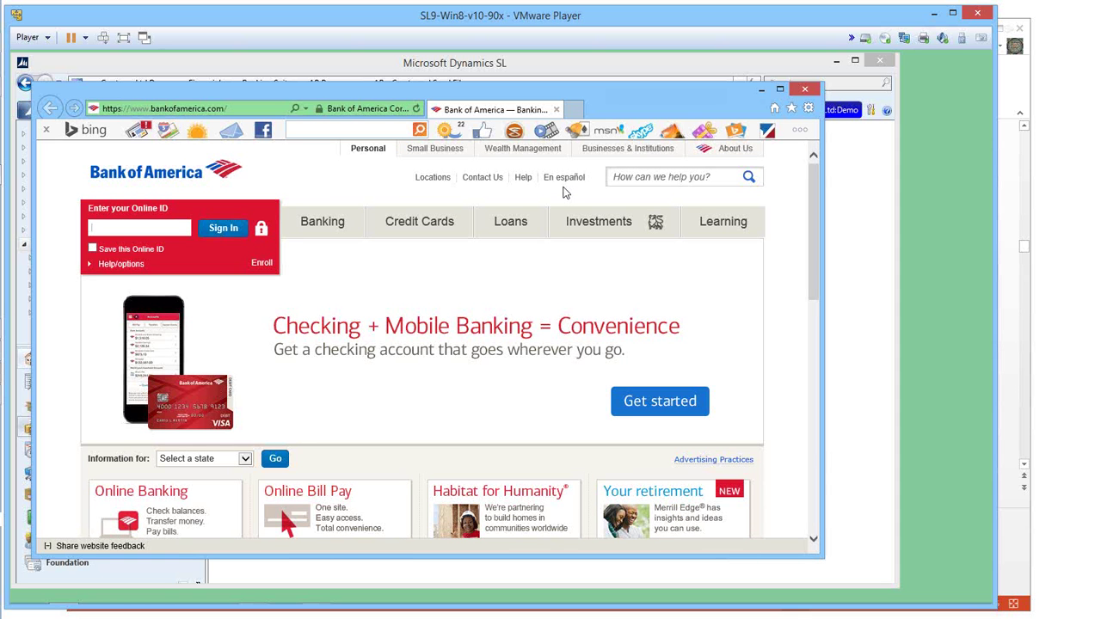
pyautogui.click(803, 91)
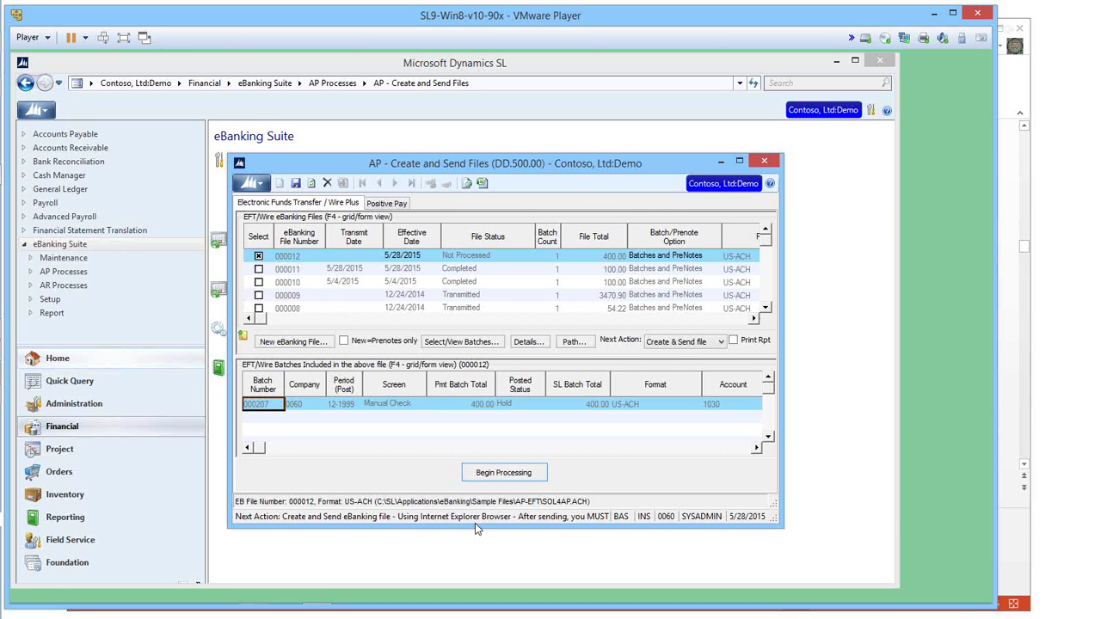
pyautogui.moveTo(580, 162); pyautogui.dragTo(581, 147)
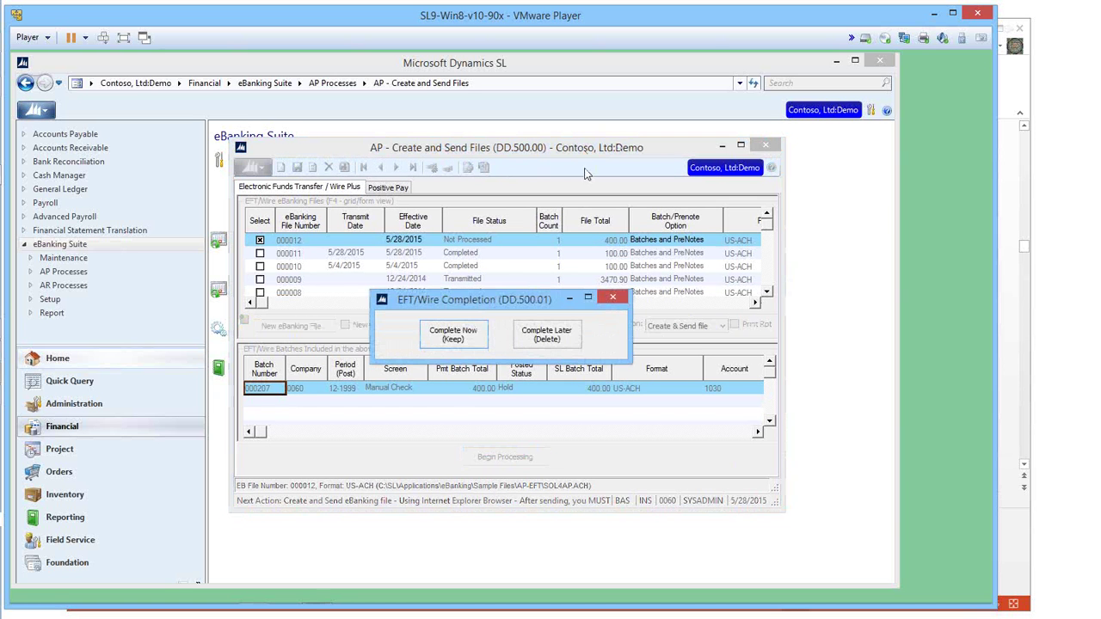
# Step: Complete the EFT/Wire file now, keeping it, release manual check batch 000207, and dismiss the process and email status messages
pyautogui.click(453, 335)
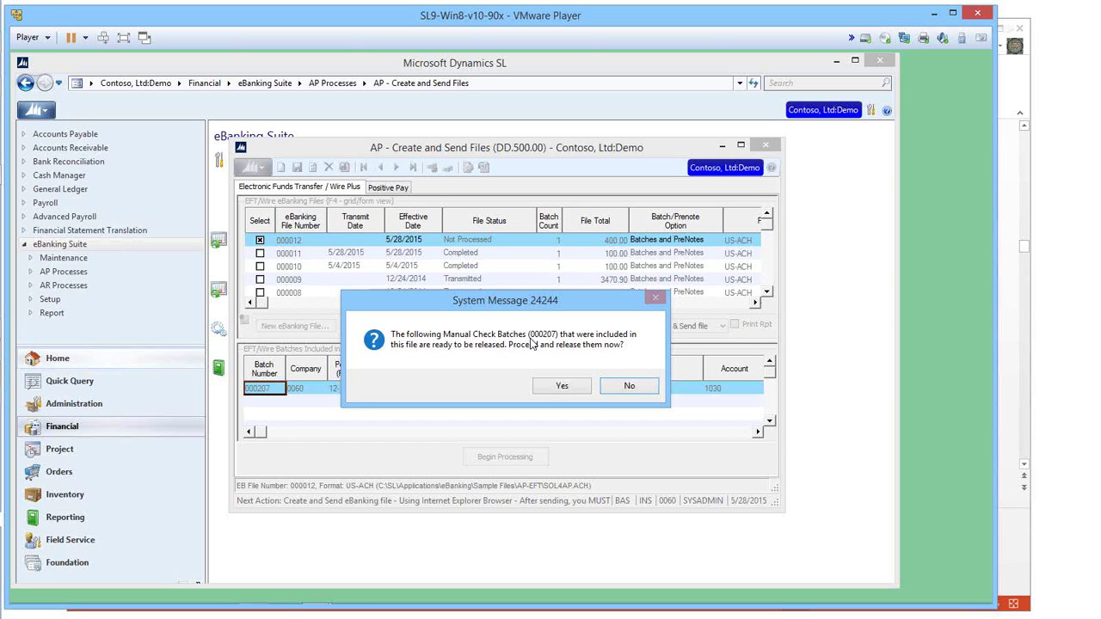
pyautogui.click(560, 385)
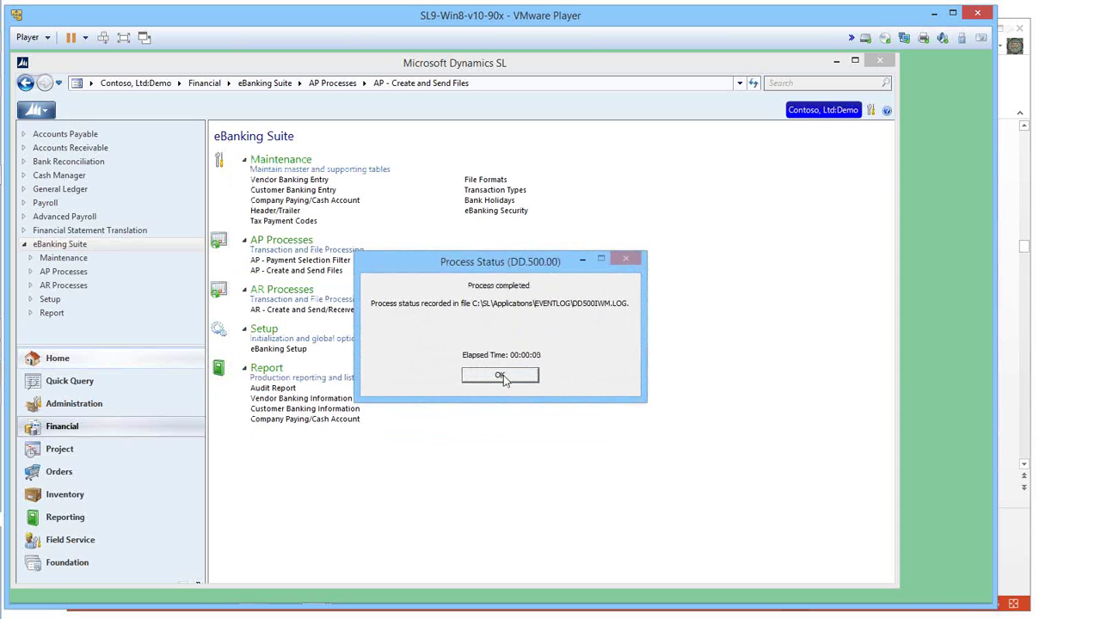
pyautogui.click(503, 376)
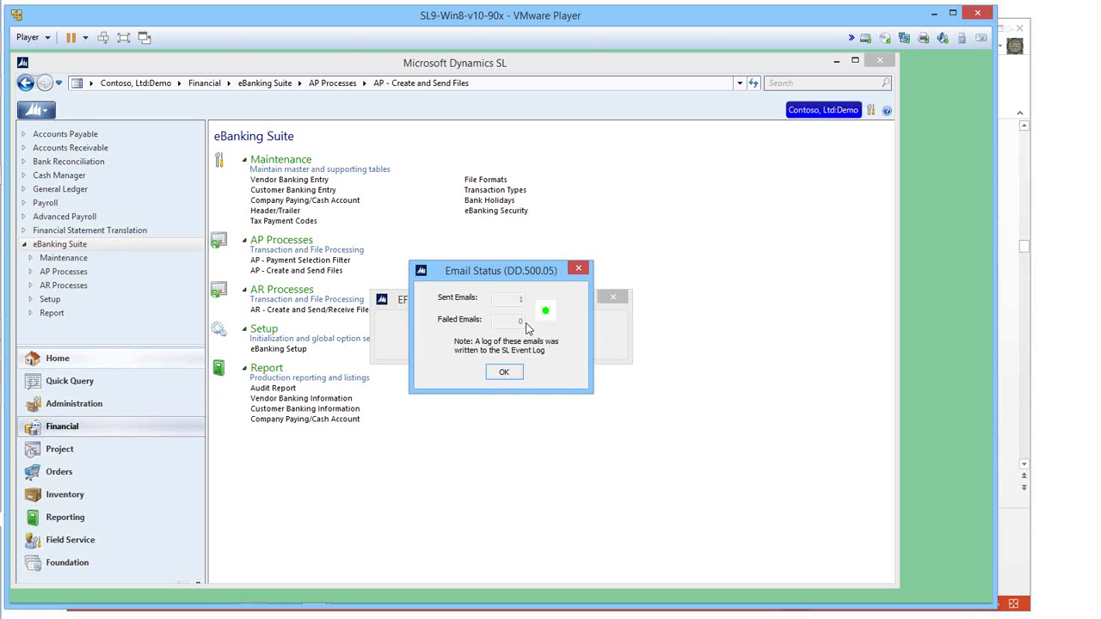
pyautogui.click(504, 372)
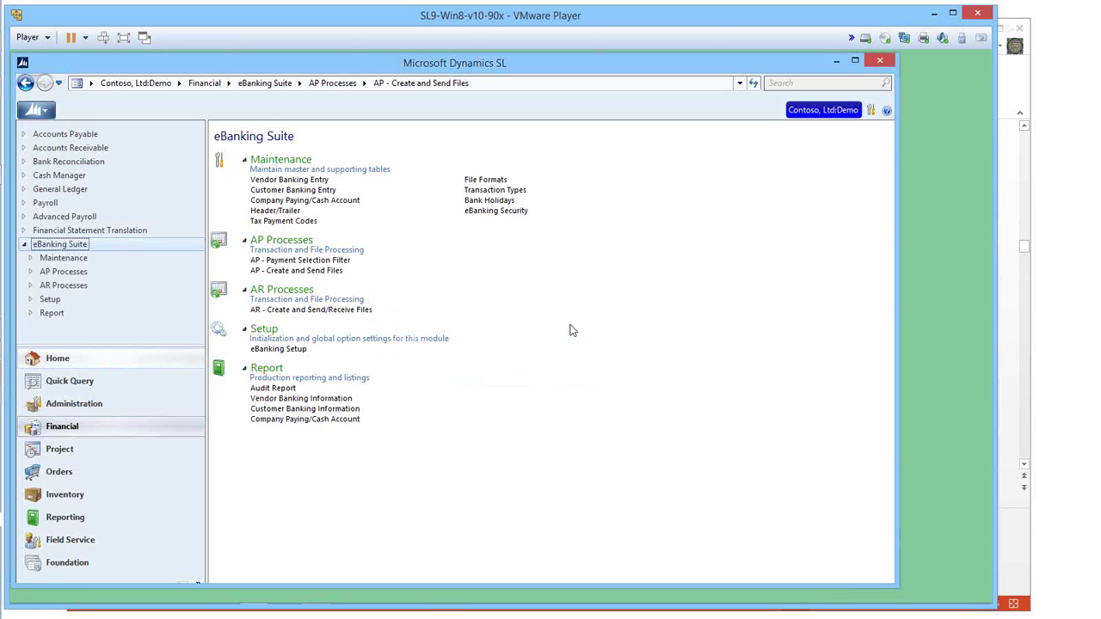
# Step: Review the document details and file contents of eBanking file 000012, and close AP - Create and Send Files
pyautogui.moveTo(435, 603)
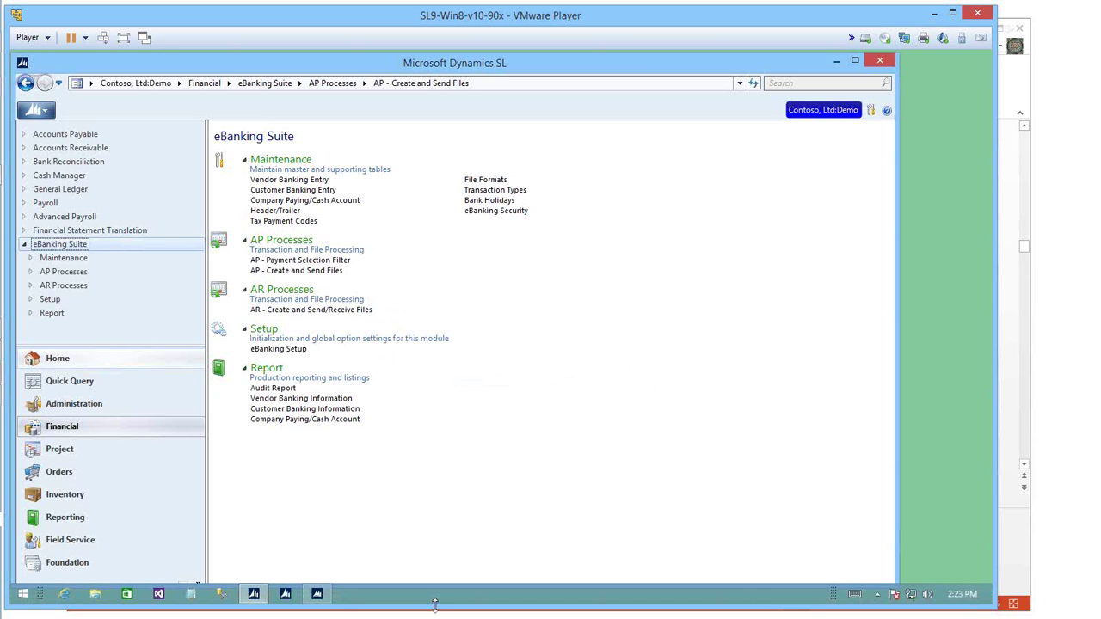
pyautogui.click(316, 595)
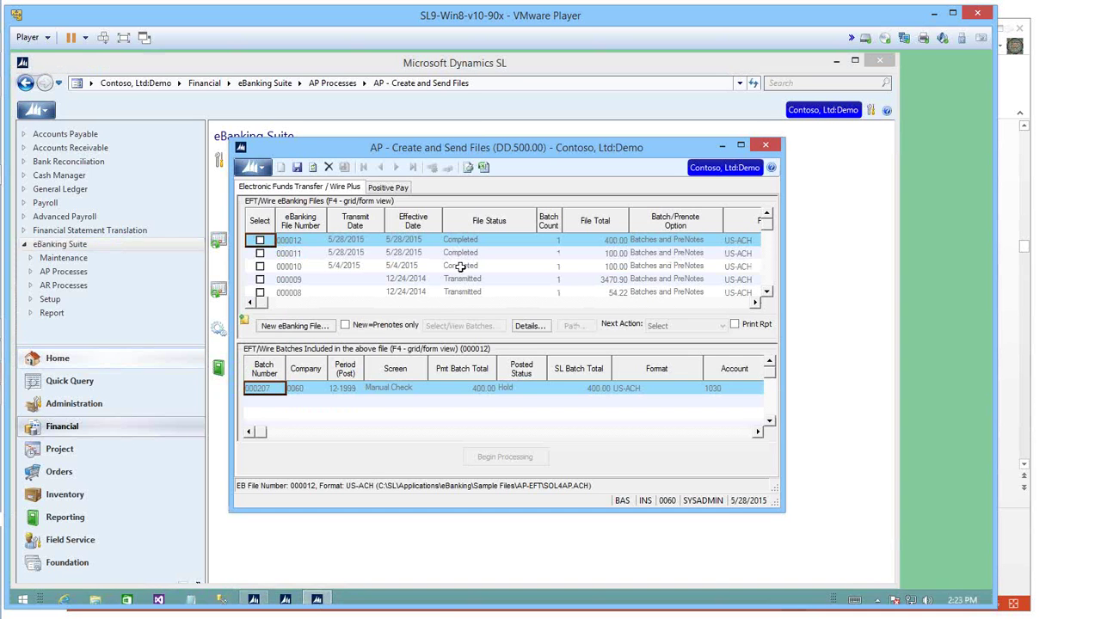
pyautogui.click(469, 241)
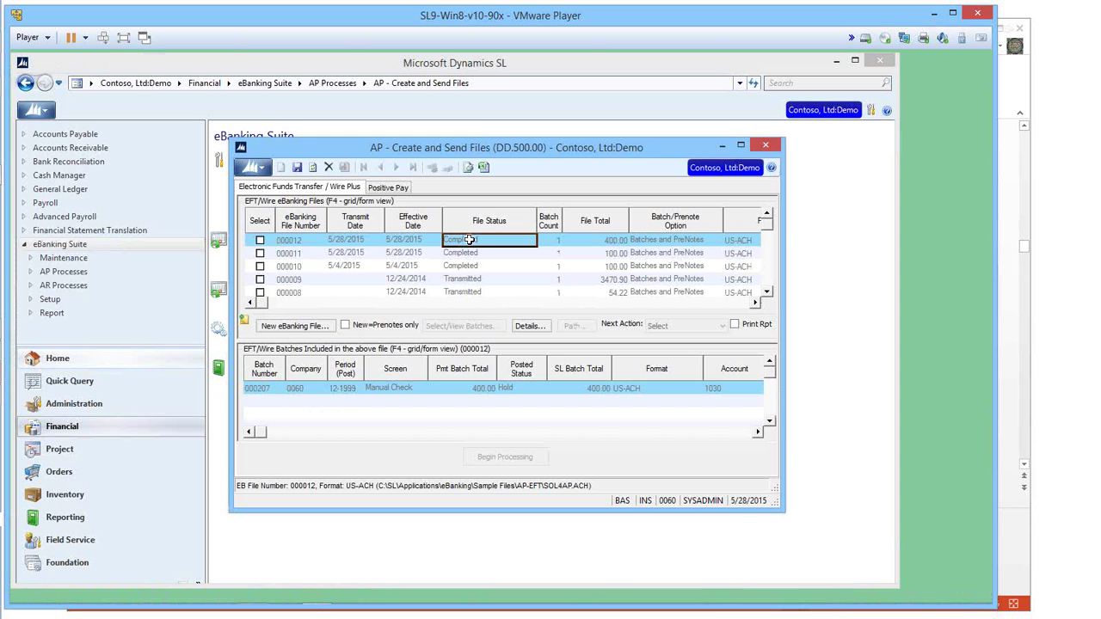
pyautogui.click(528, 326)
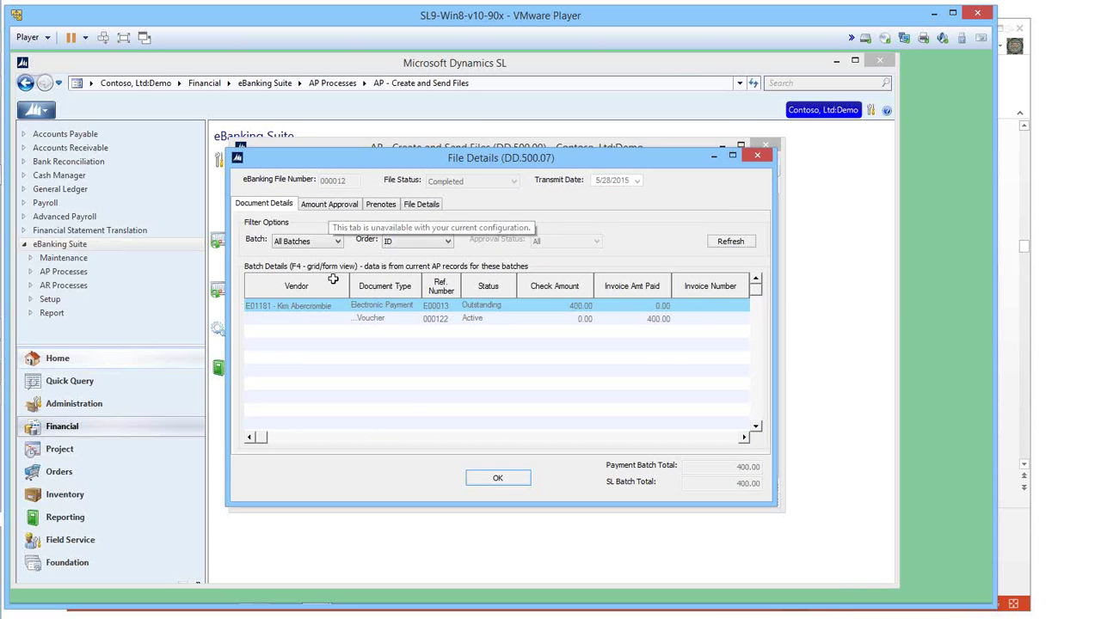
pyautogui.click(420, 205)
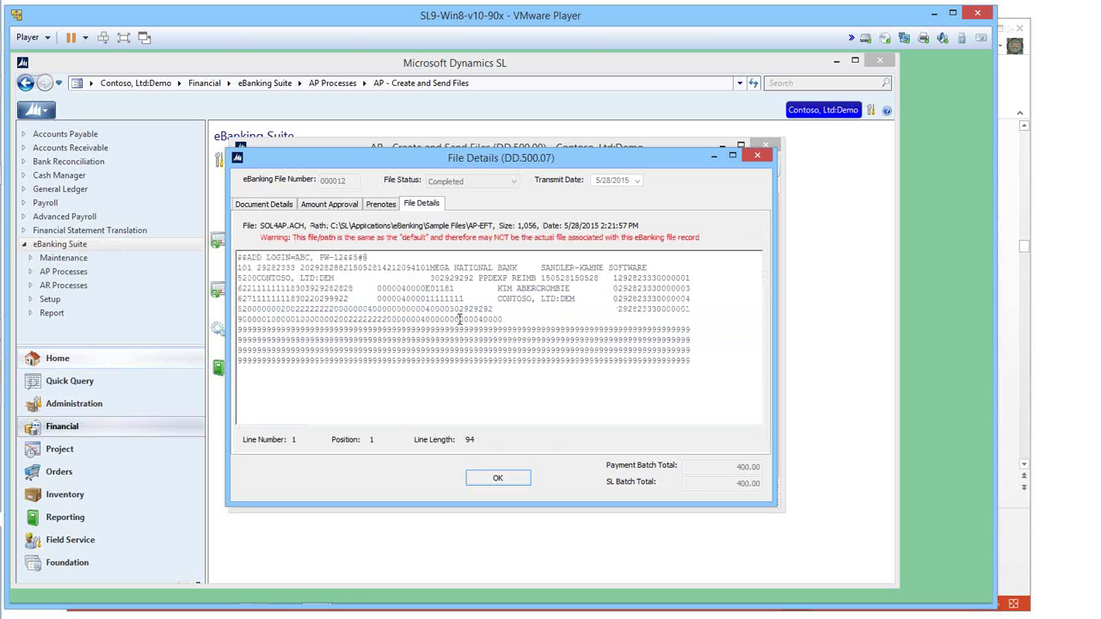
pyautogui.click(756, 155)
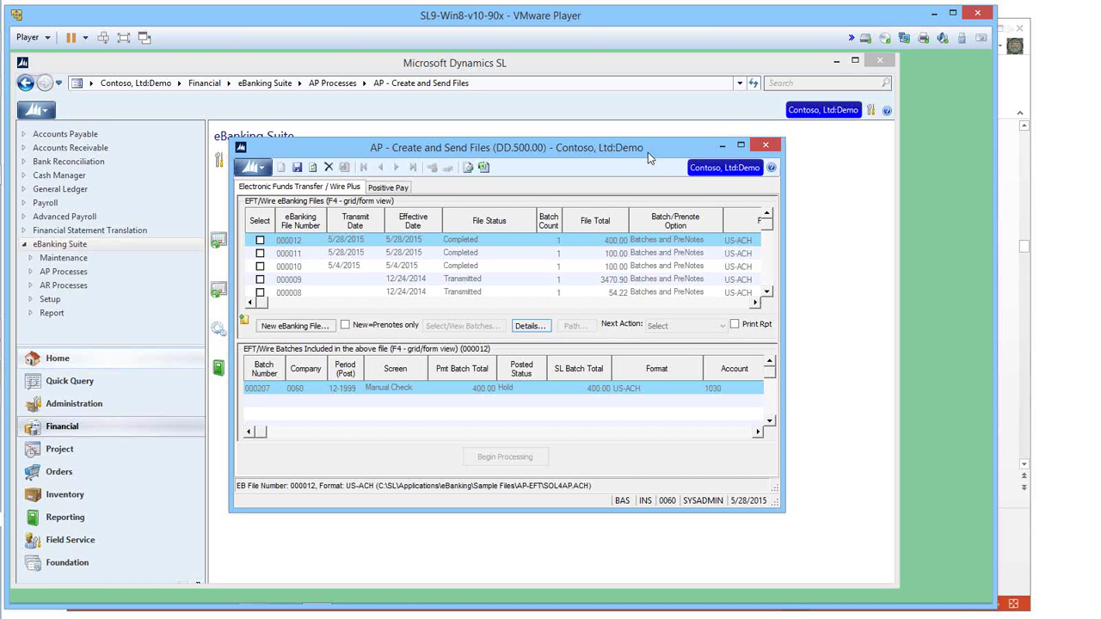
pyautogui.click(759, 147)
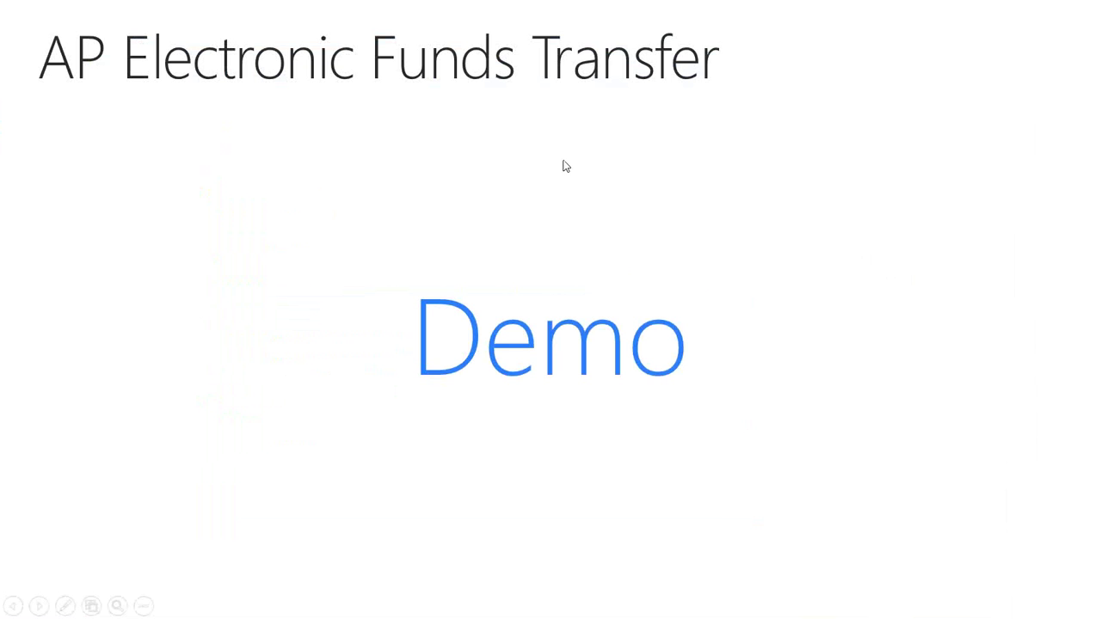
pyautogui.click(565, 167)
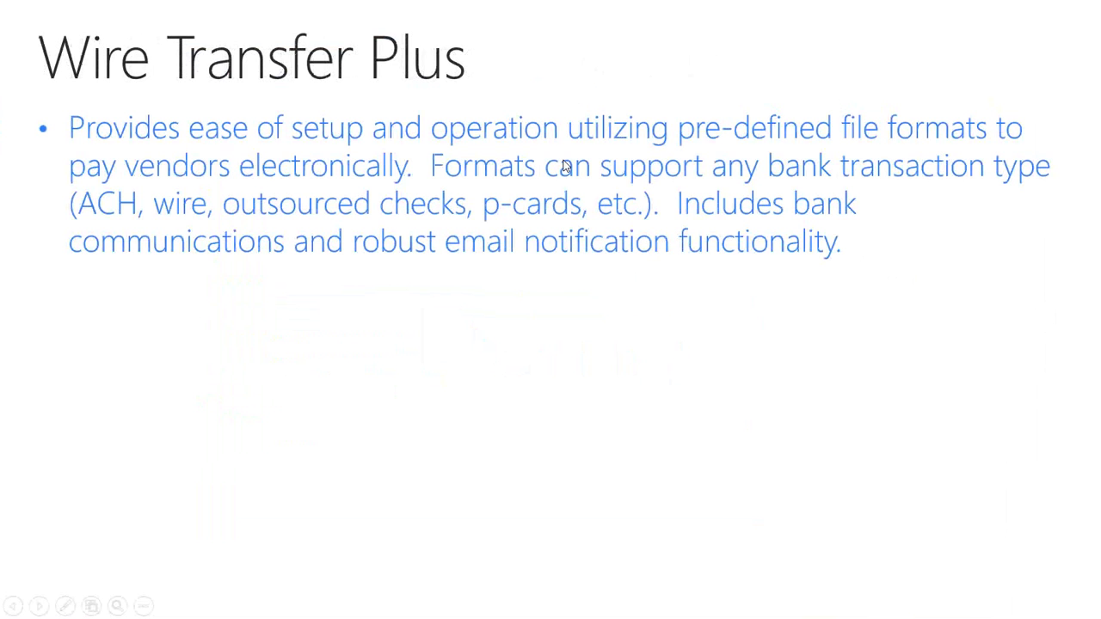
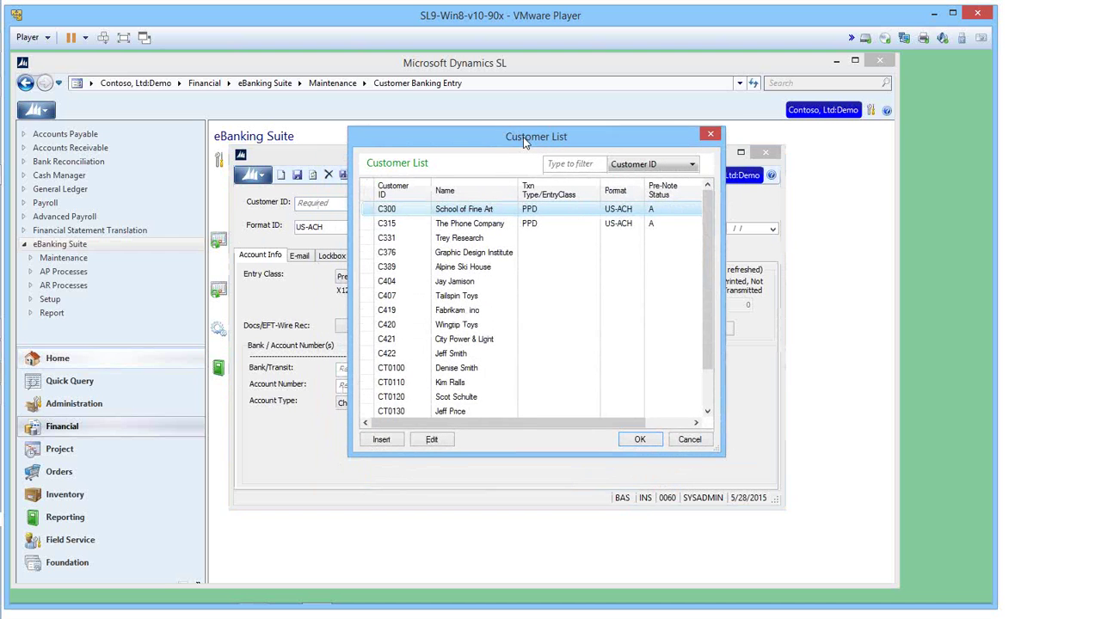
# Step: Load the School of Fine Art customer's banking record, review its account and e-mail notification settings, and close the entry screen
pyautogui.doubleClick(411, 205)
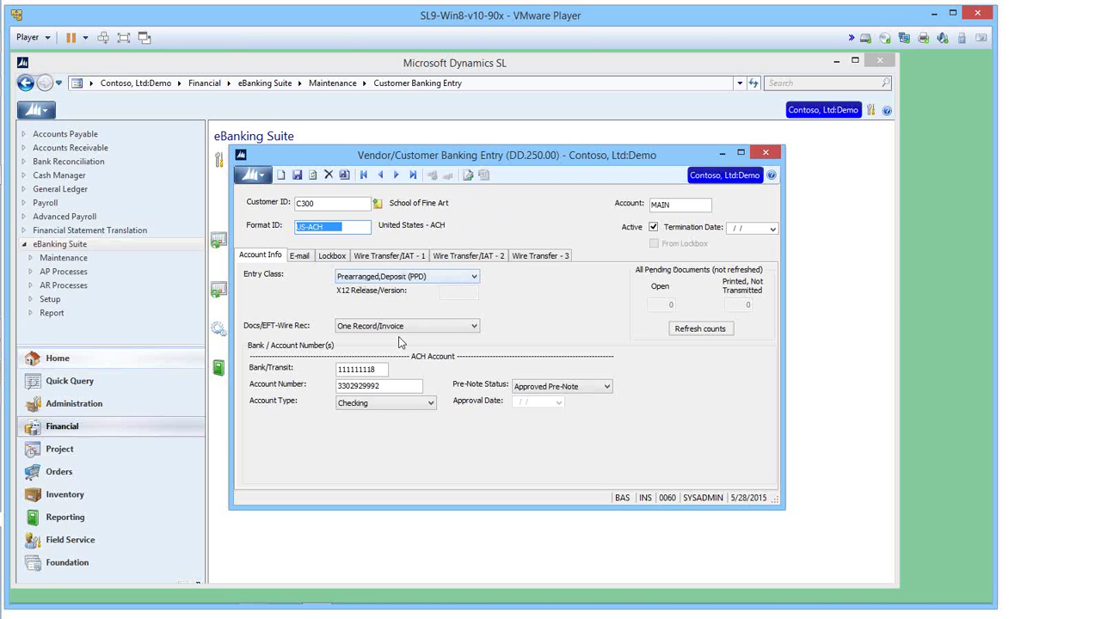
pyautogui.click(373, 370)
pyautogui.click(371, 385)
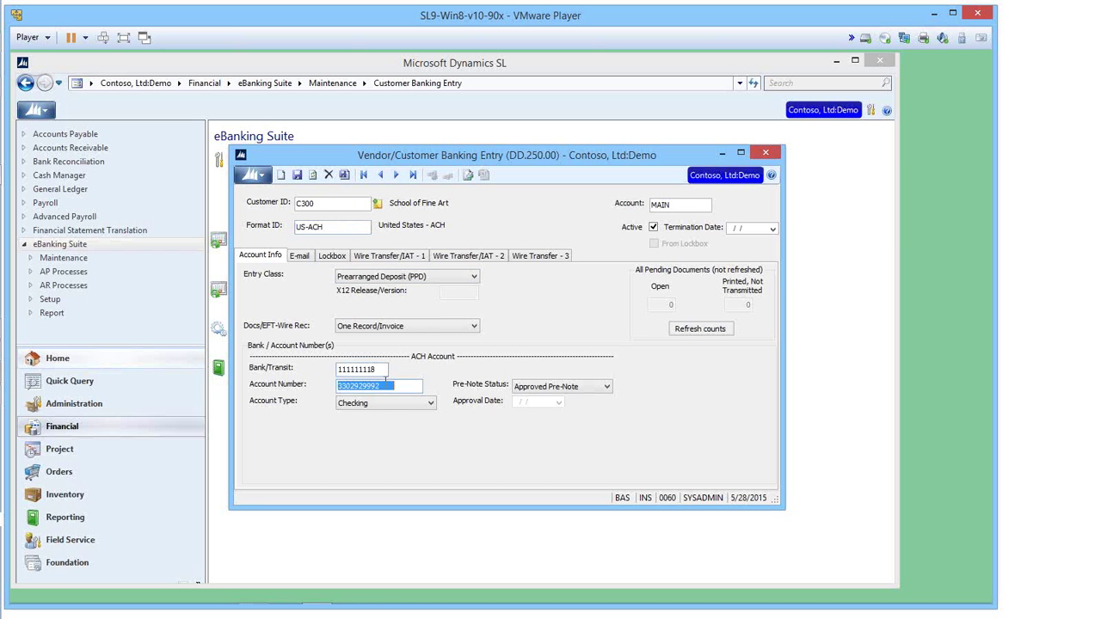
pyautogui.click(301, 256)
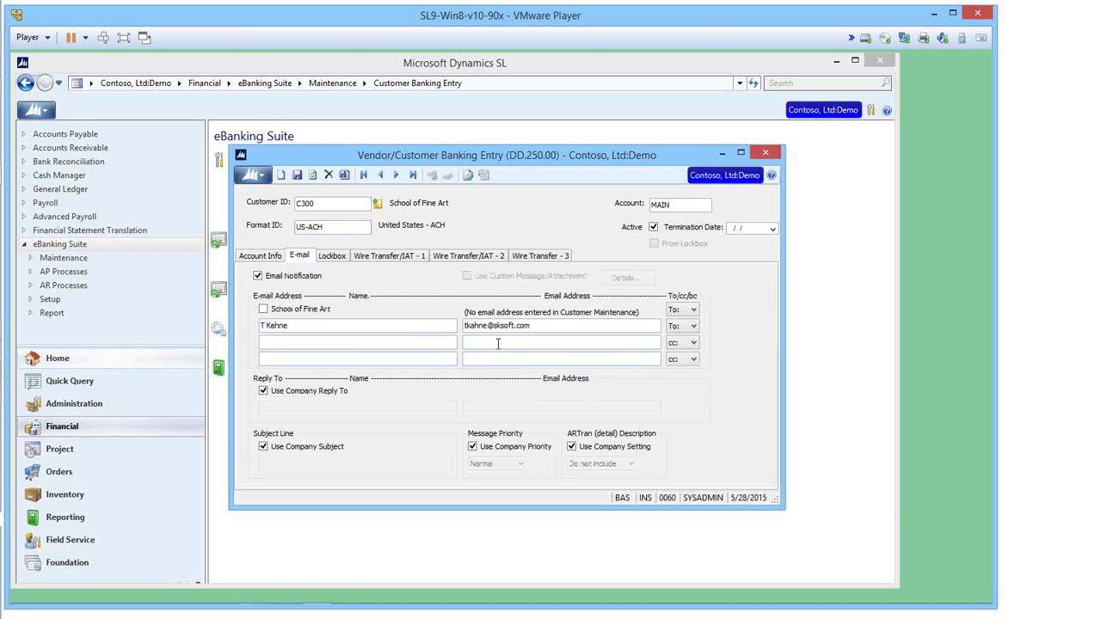
pyautogui.click(273, 257)
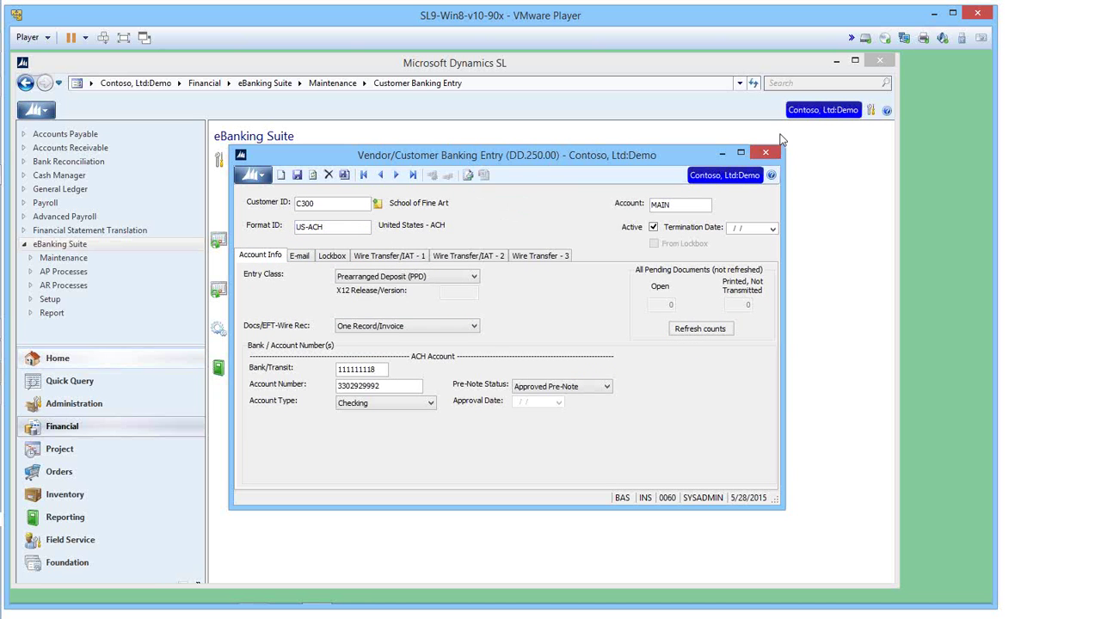
pyautogui.click(768, 155)
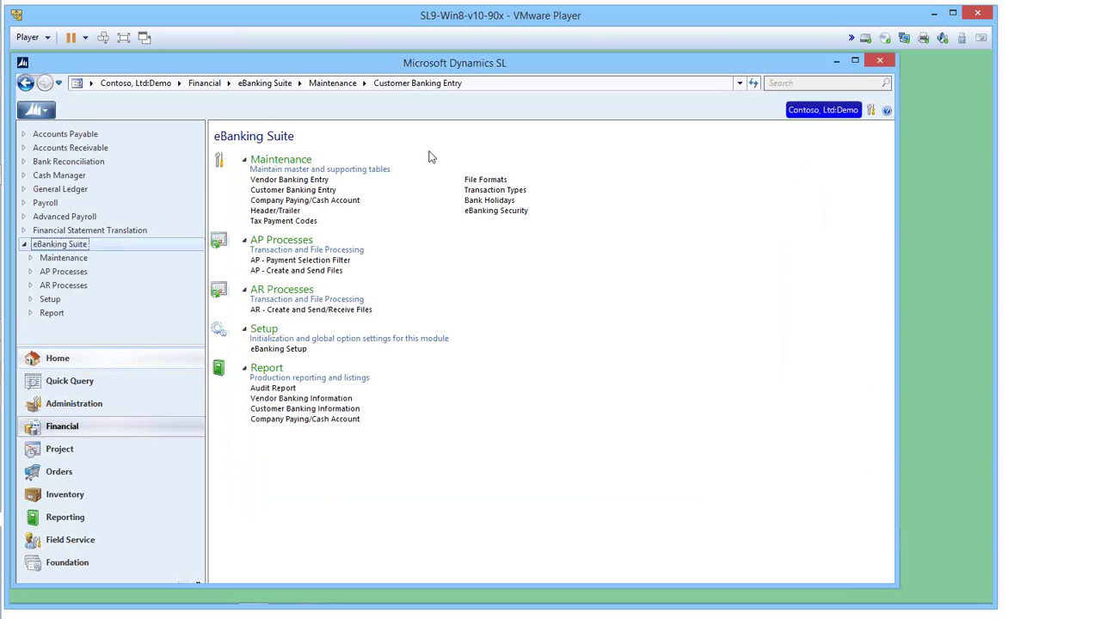
# Step: Load batch 000124 in Accounts Receivable's Invoice and Memo, review its EFT Collection invoice, and close the open screens
pyautogui.click(95, 148)
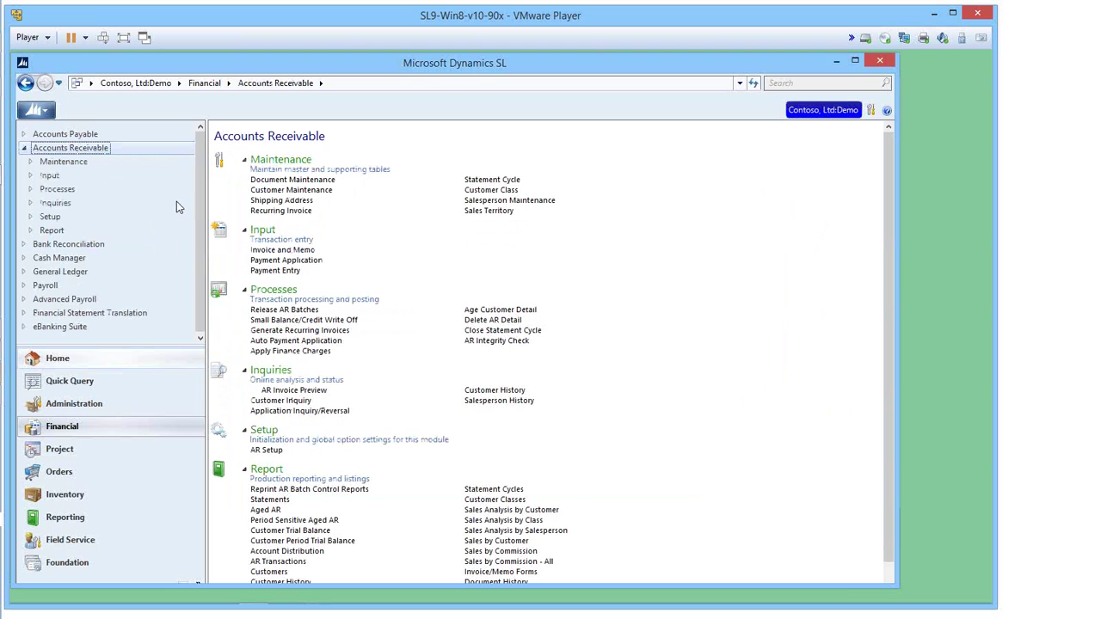
pyautogui.click(275, 250)
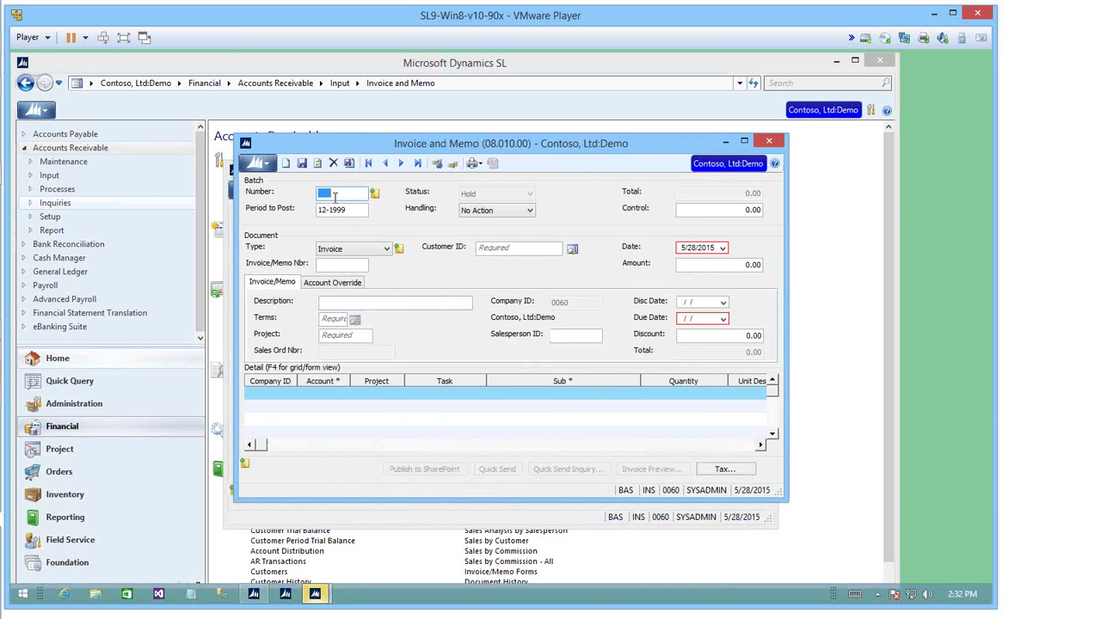
pyautogui.doubleClick(335, 196)
pyautogui.doubleClick(373, 230)
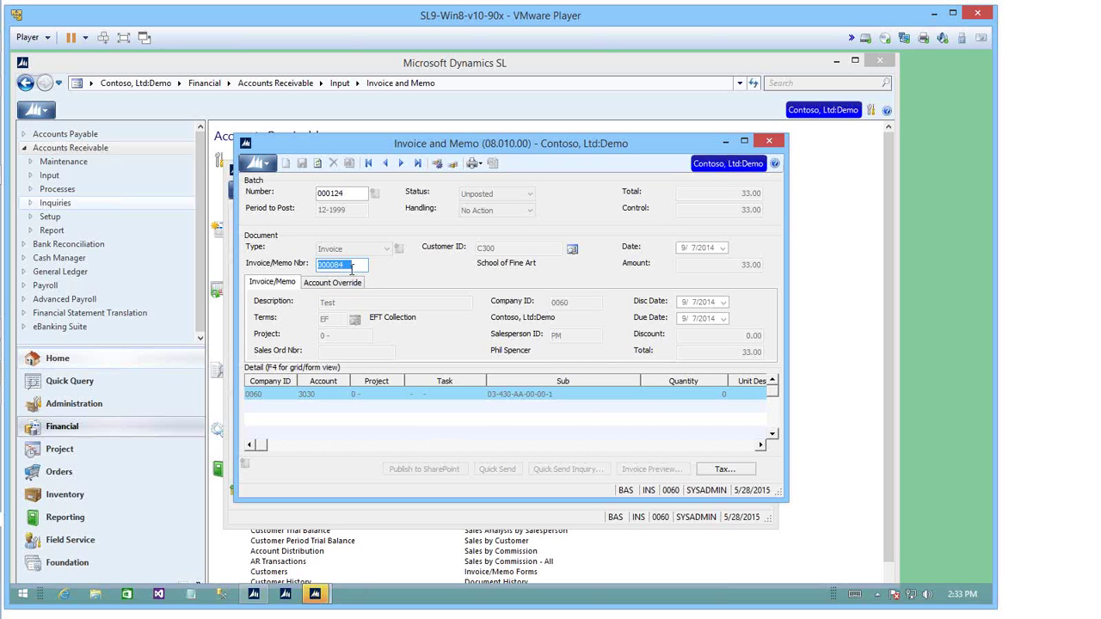
pyautogui.click(770, 142)
pyautogui.click(759, 168)
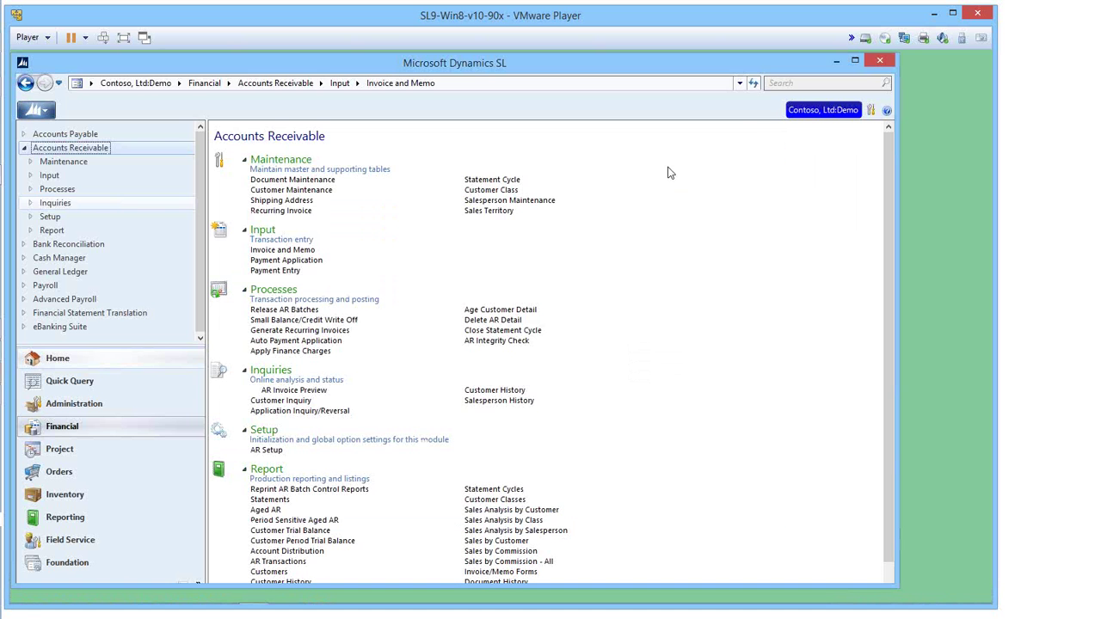
# Step: Start a new AR eBanking file in AR - Create and Send/Receive Files, and review the EFT invoices of batch 000124
pyautogui.click(60, 326)
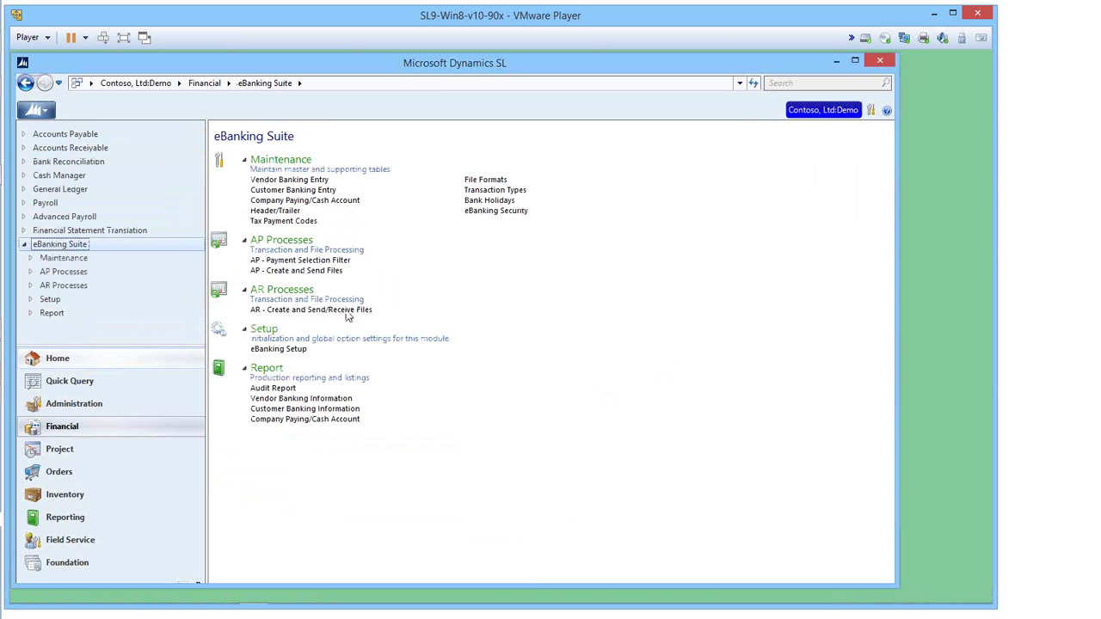
pyautogui.click(316, 313)
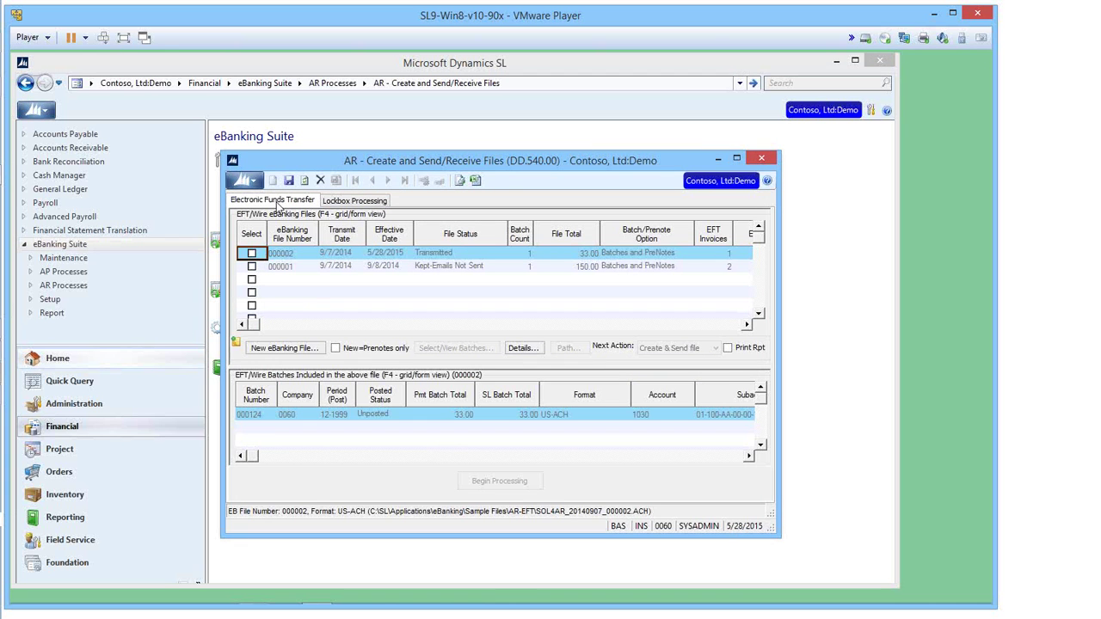
pyautogui.click(281, 353)
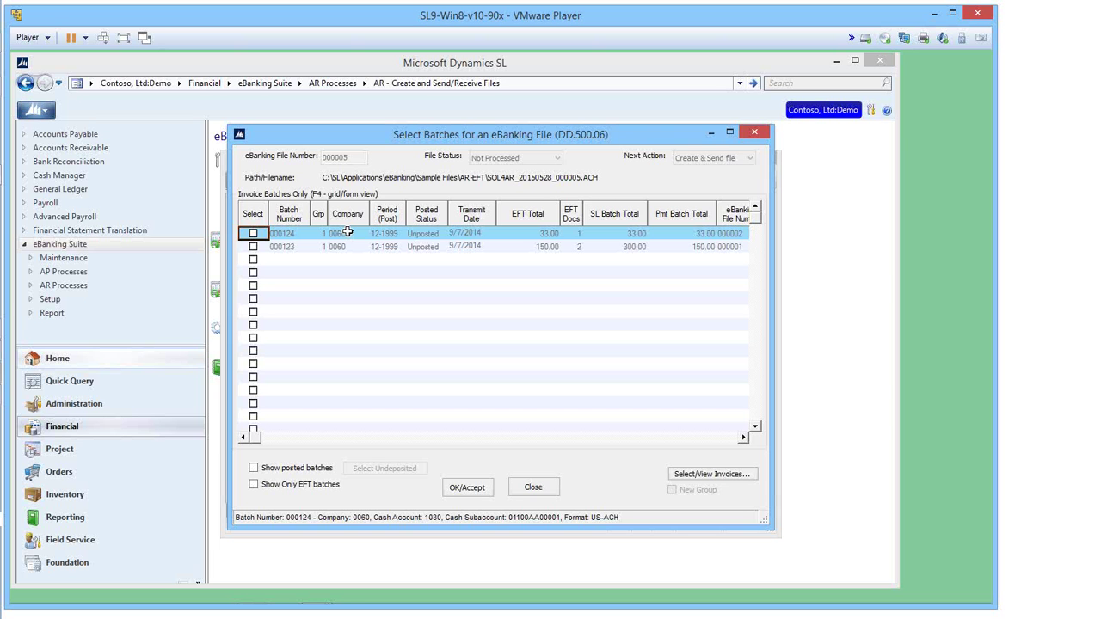
pyautogui.click(714, 480)
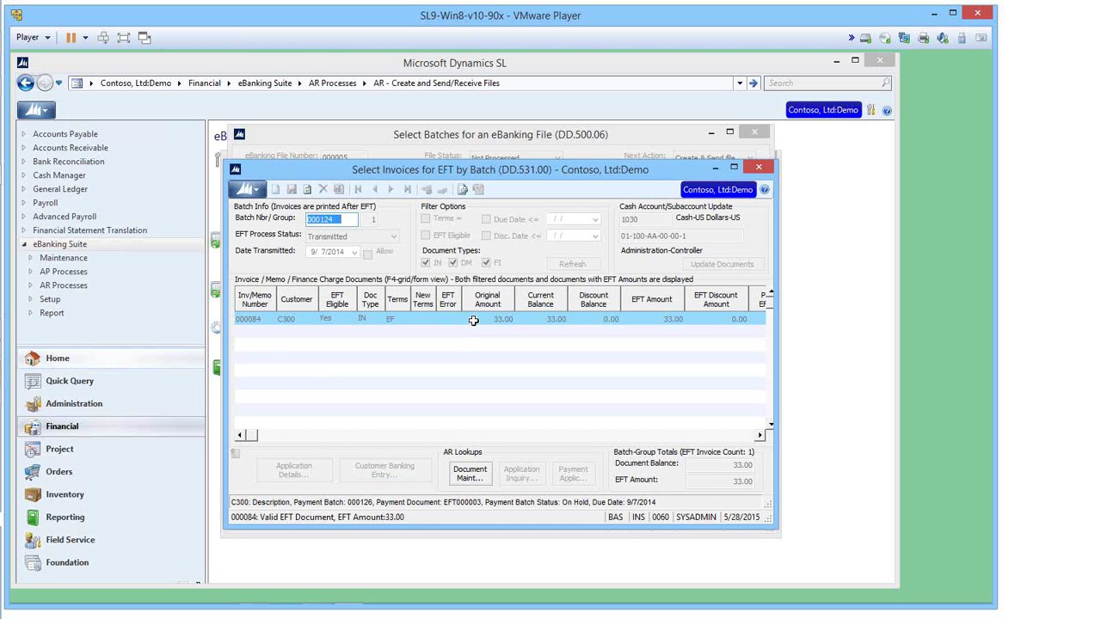
pyautogui.click(759, 167)
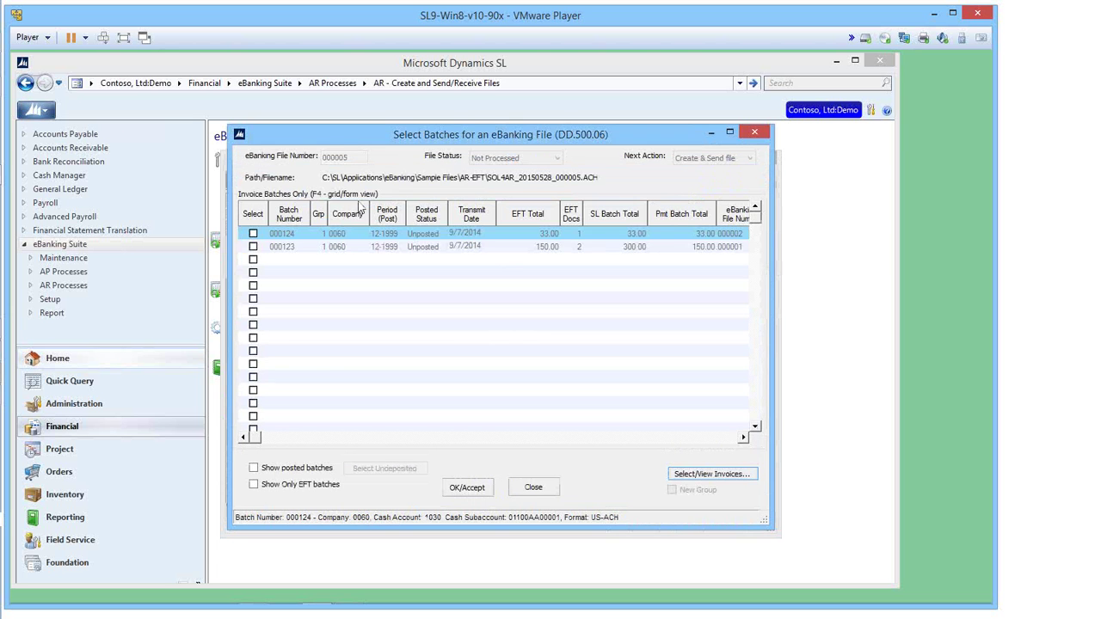
# Step: Close the batch selection, mark AR eBanking file 000002 for processing, and set its next action to Create & Send file
pyautogui.click(533, 488)
pyautogui.click(452, 254)
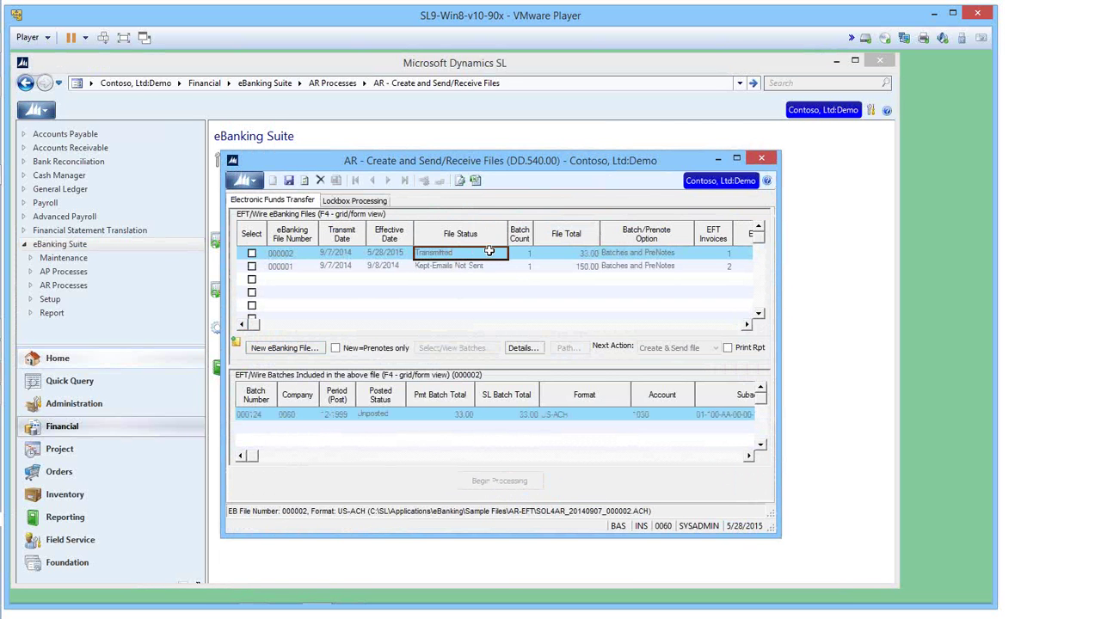
pyautogui.click(252, 254)
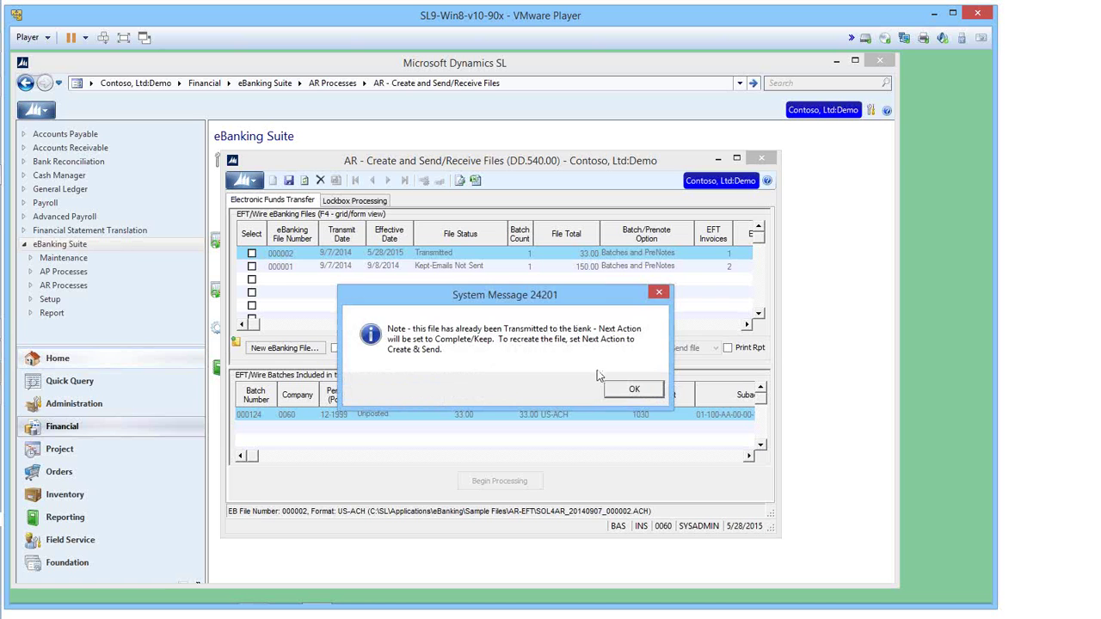
pyautogui.click(627, 391)
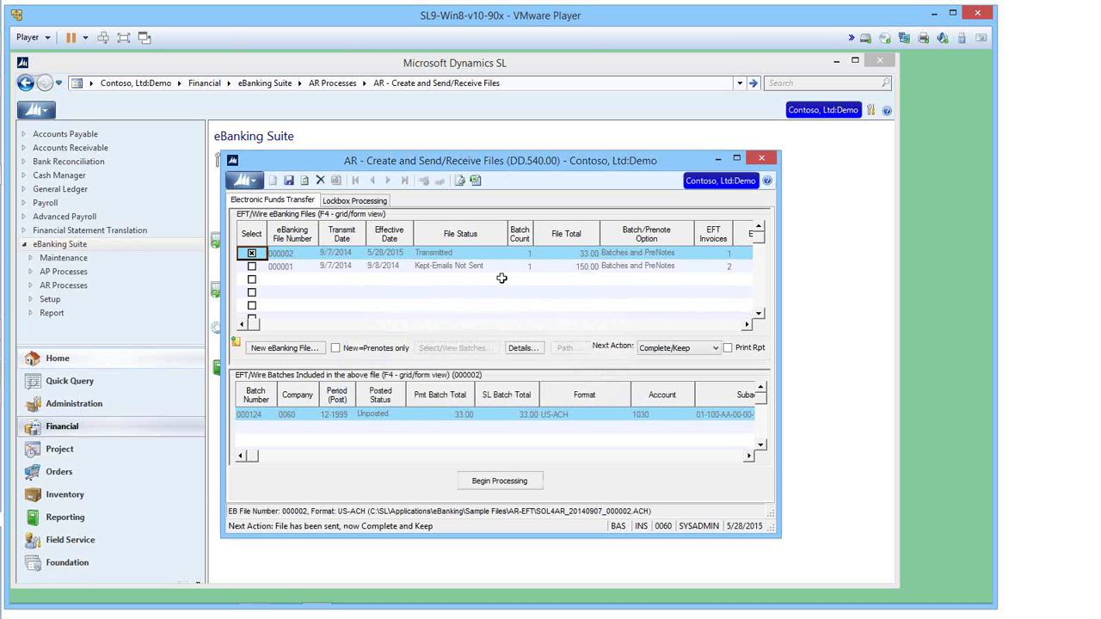
pyautogui.click(669, 354)
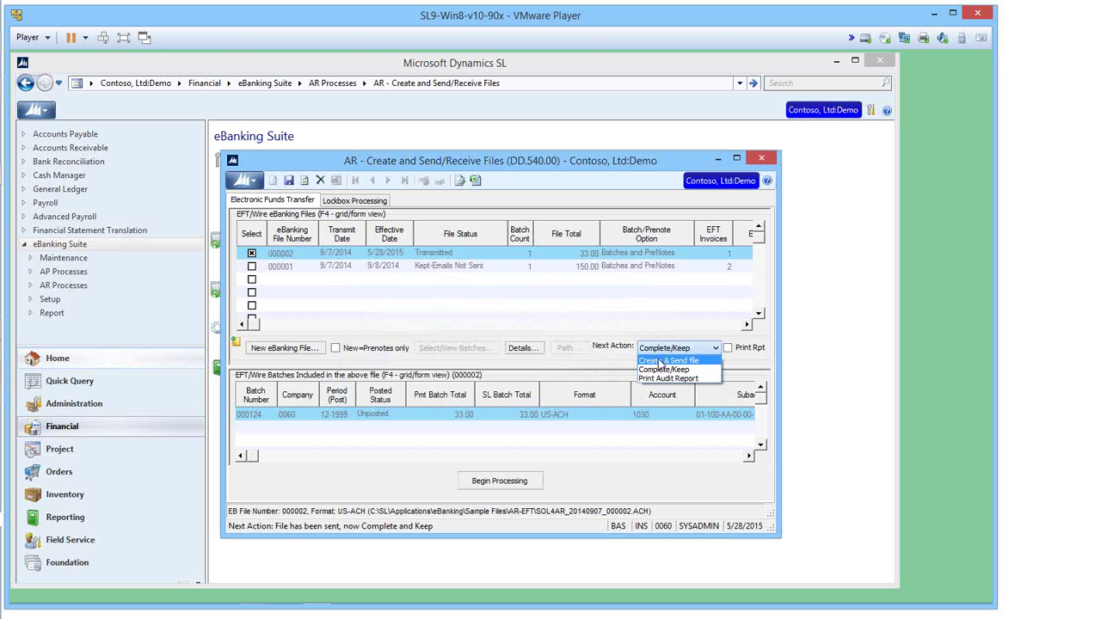
pyautogui.click(658, 364)
pyautogui.click(563, 385)
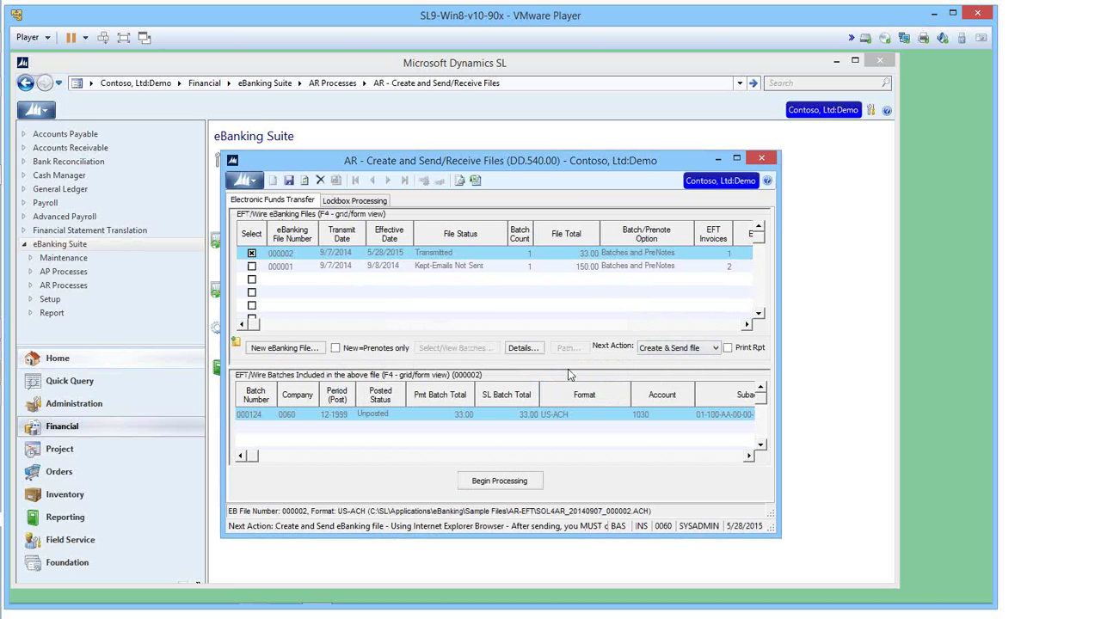
# Step: Process eBanking file 000002 to create the ACH file, and close the bank's website
pyautogui.click(499, 481)
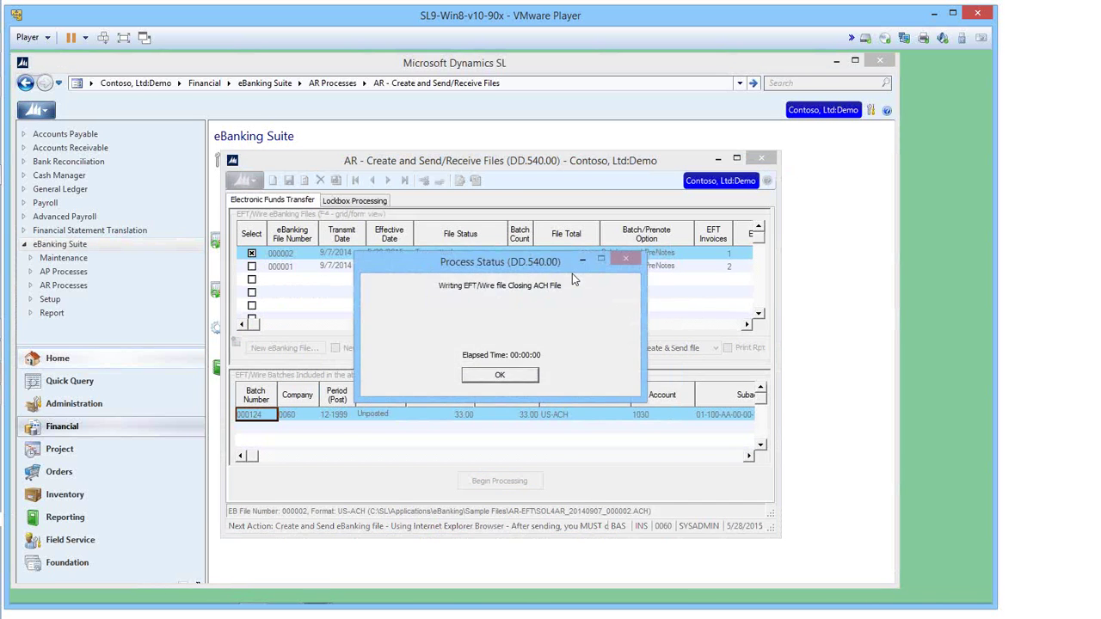
pyautogui.click(506, 376)
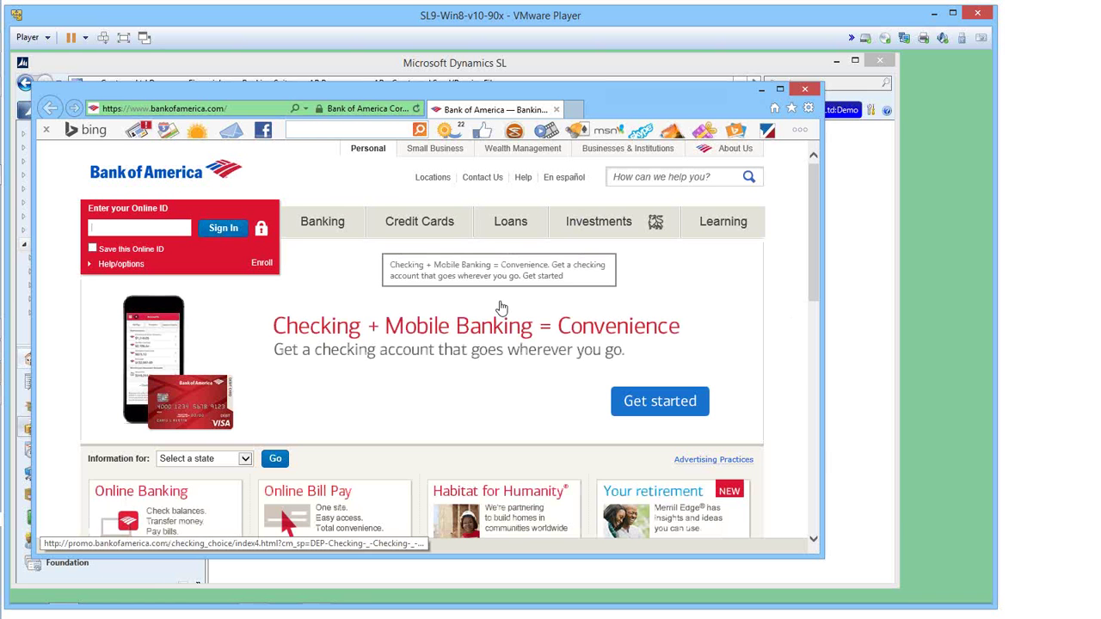
pyautogui.click(804, 89)
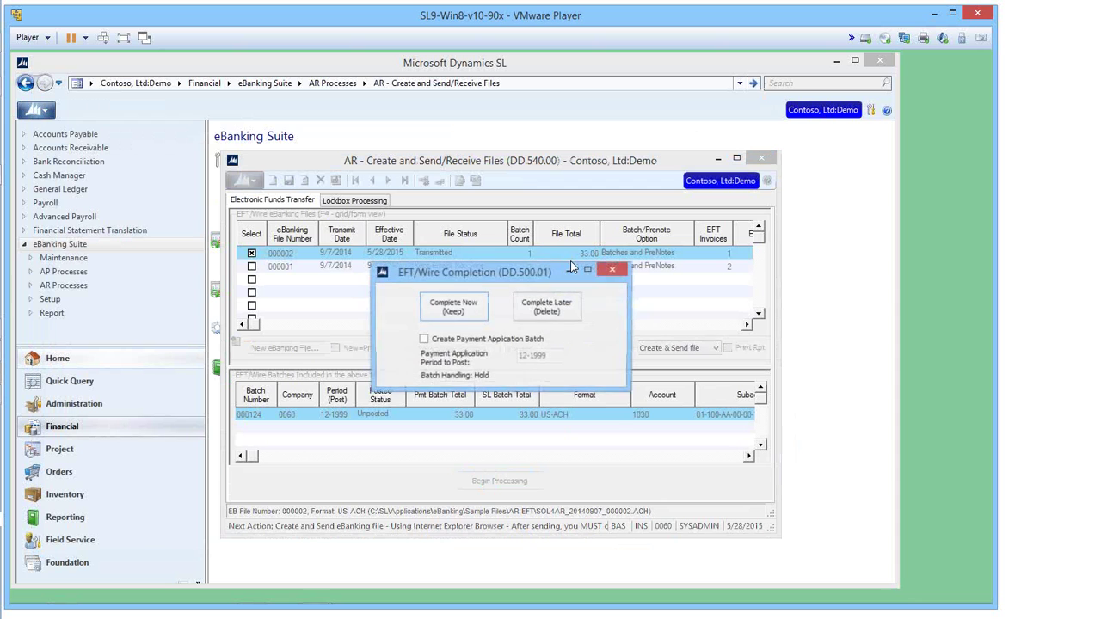
# Step: Review the EFT/Wire Completion options, dismiss them without completing the file, and close AR - Create and Send/Receive Files
pyautogui.moveTo(551, 271); pyautogui.dragTo(545, 280)
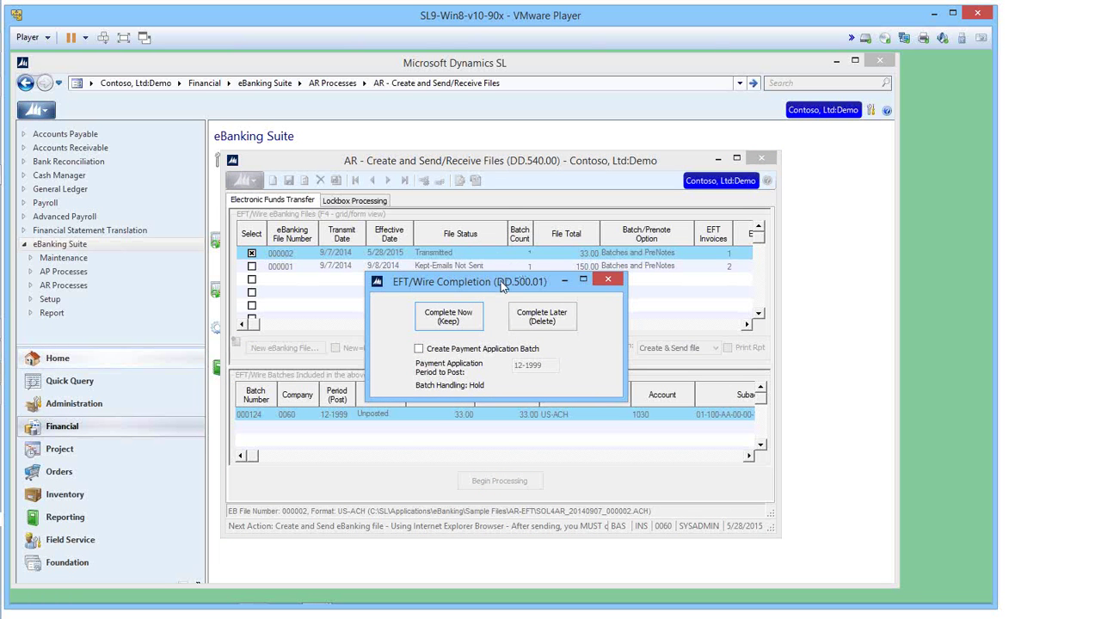
pyautogui.moveTo(503, 286); pyautogui.dragTo(502, 296)
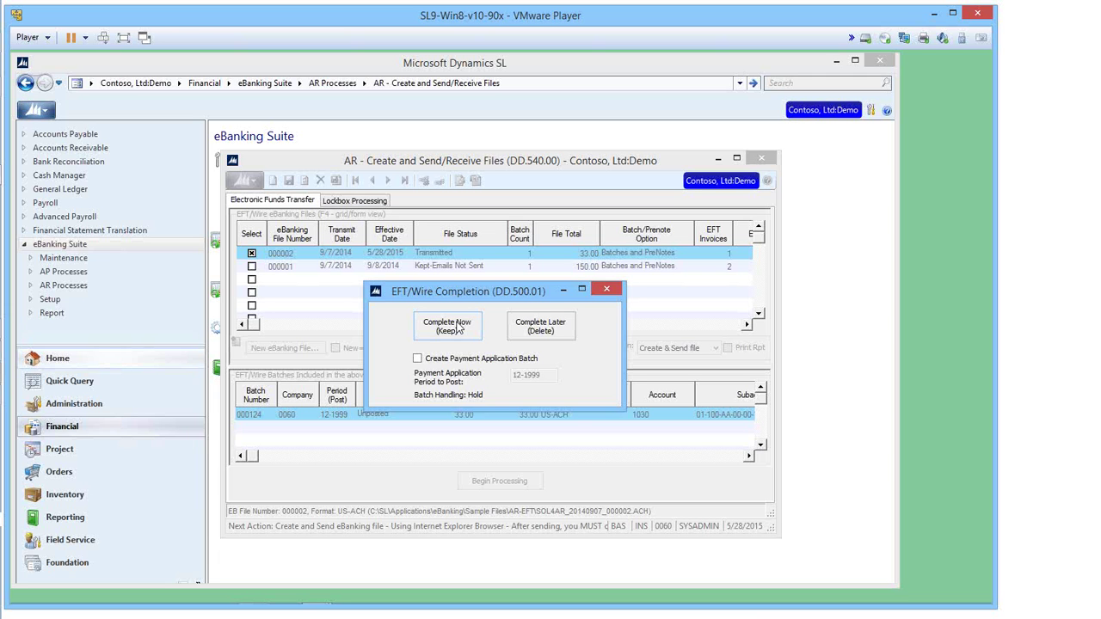
pyautogui.click(606, 291)
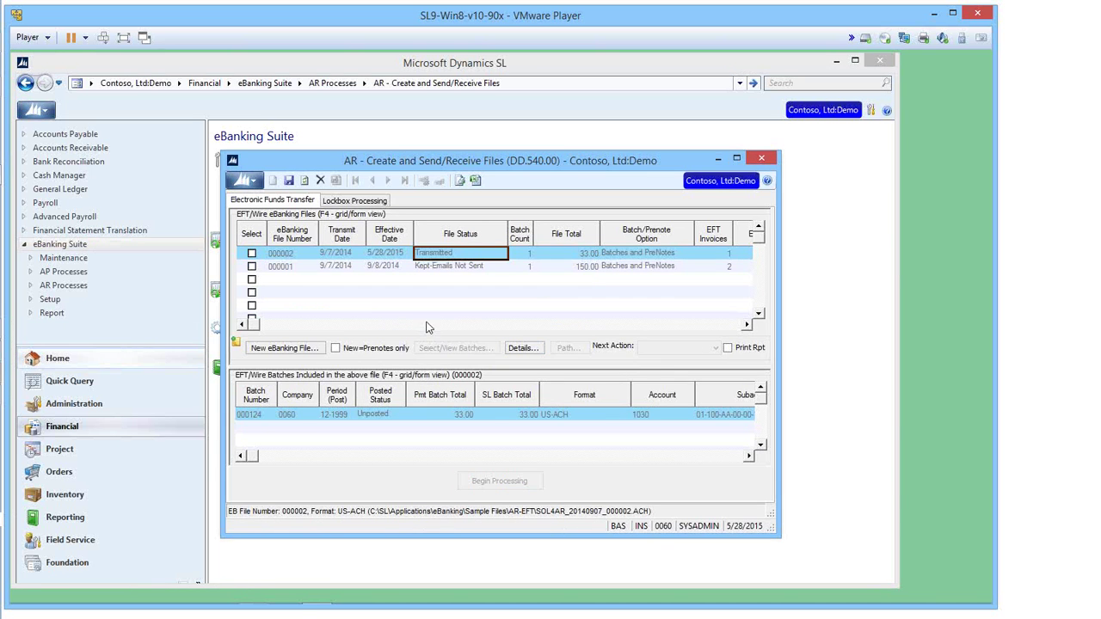
pyautogui.moveTo(529, 160); pyautogui.dragTo(534, 152)
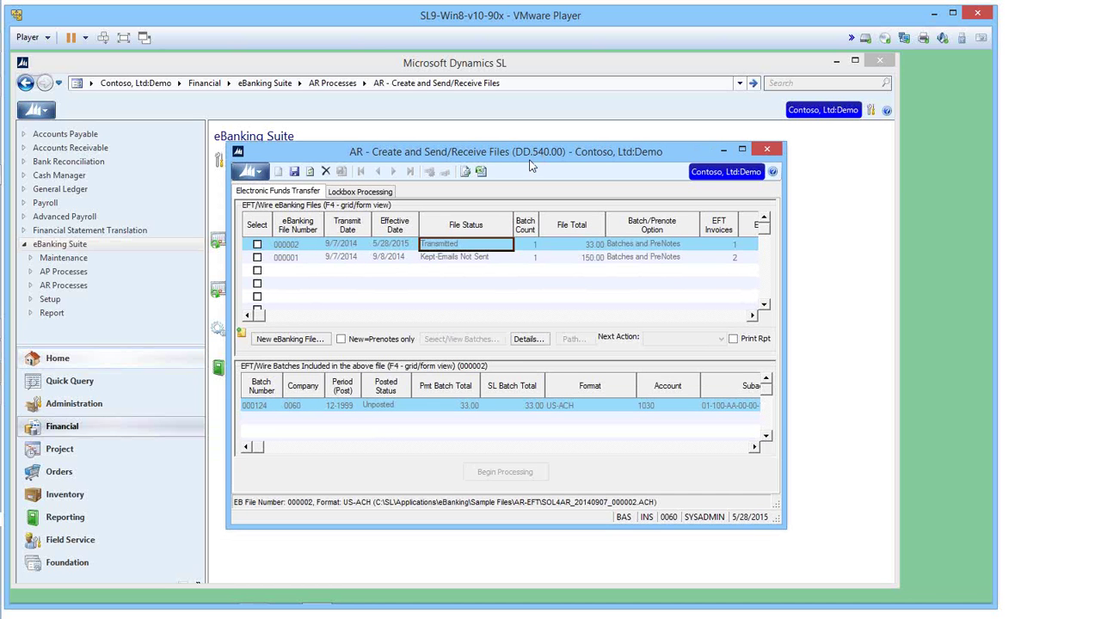
pyautogui.click(767, 151)
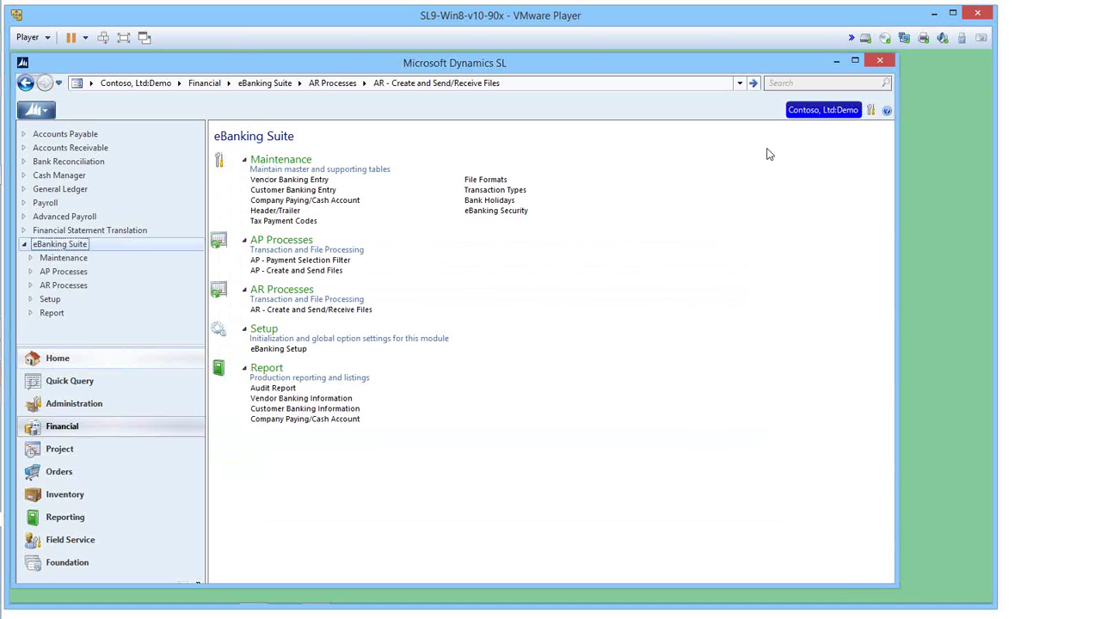